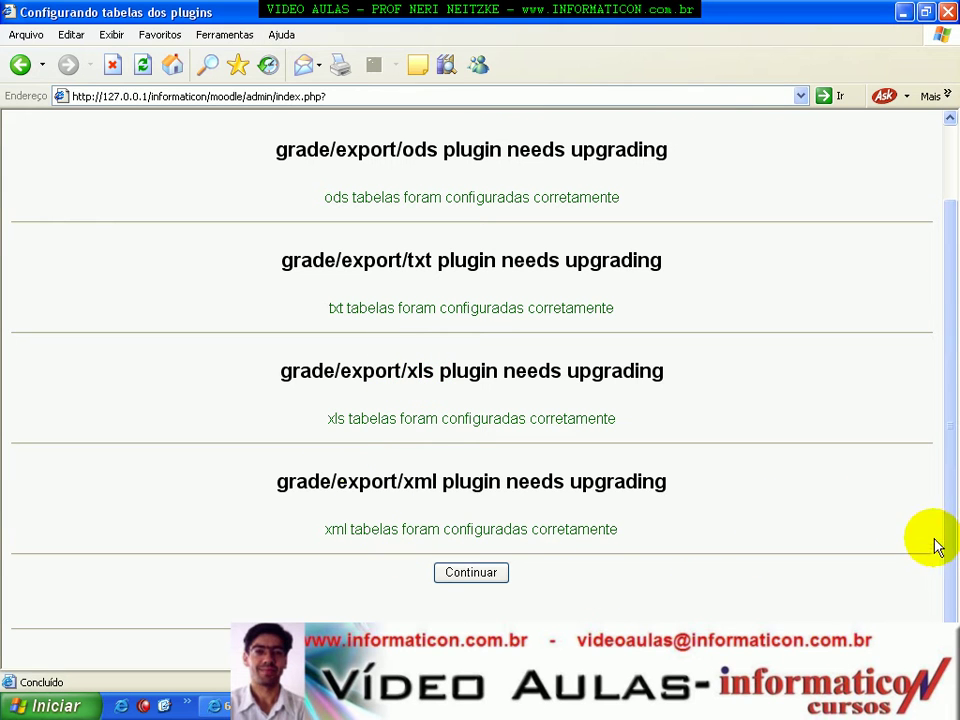
Confirm the grade import and report plugin table results and continue to the next installation step.
scroll(940, 450, up, 2)
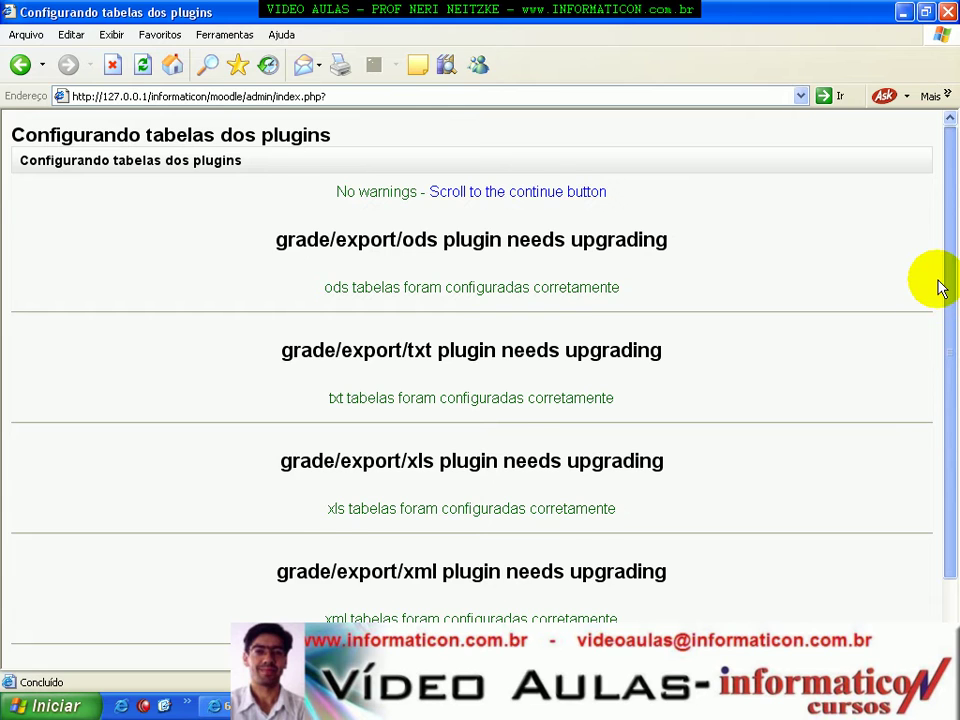
scroll(942, 396, down, 2)
click(462, 580)
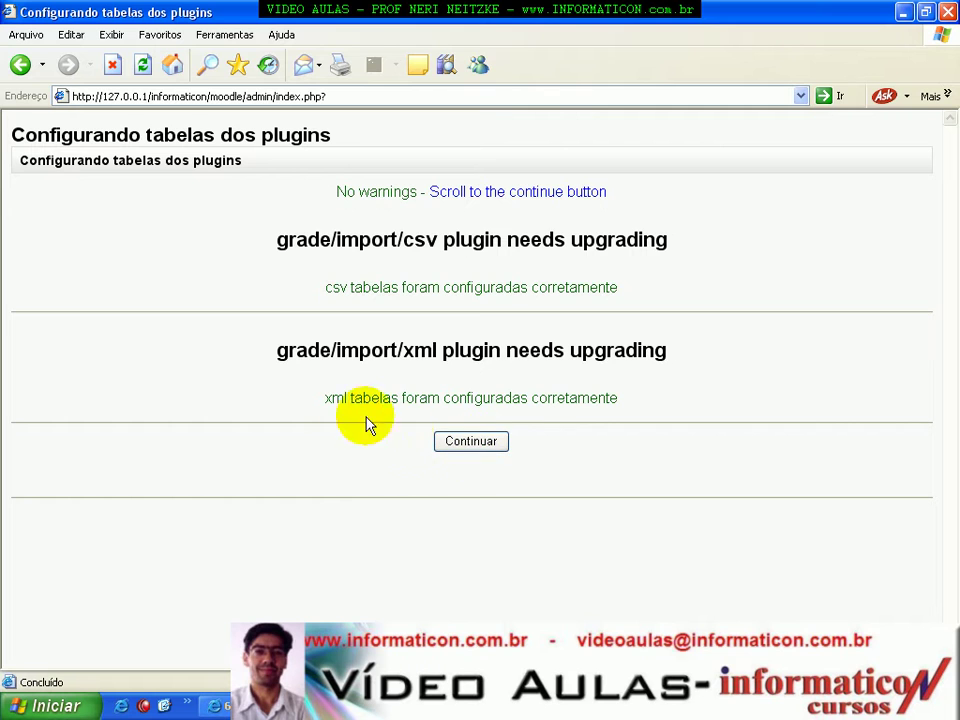
click(492, 445)
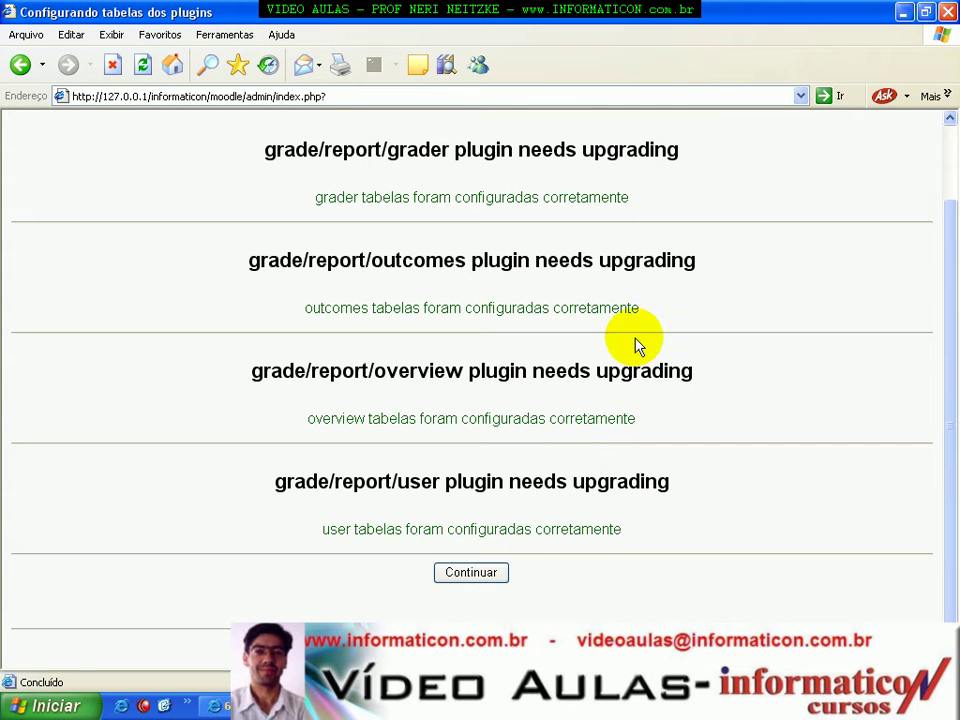
drag(945, 480, 945, 360)
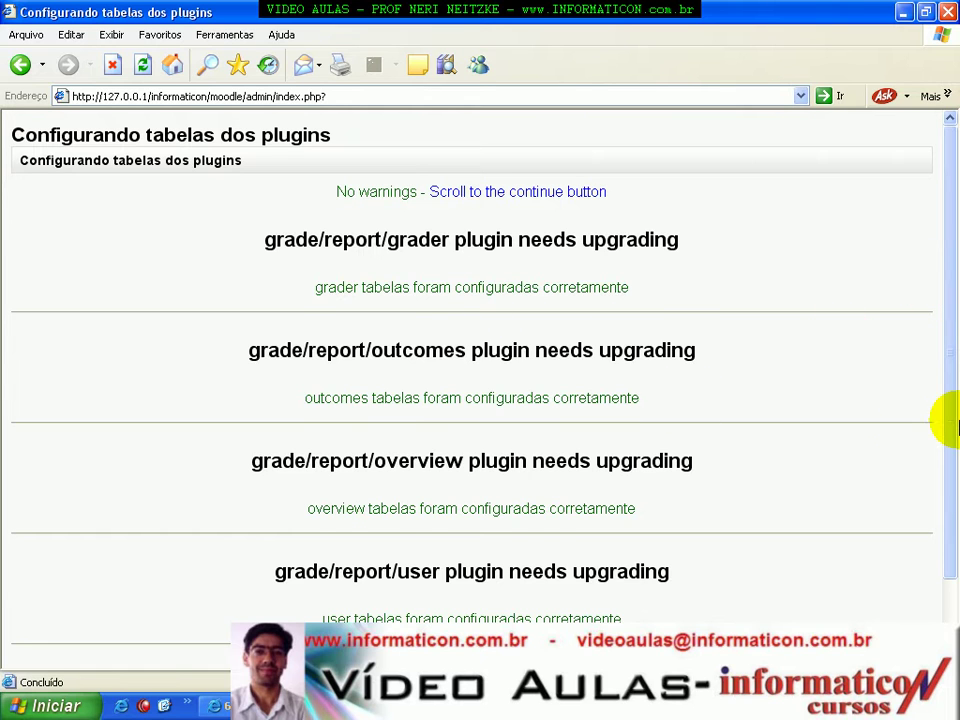
drag(945, 339, 948, 522)
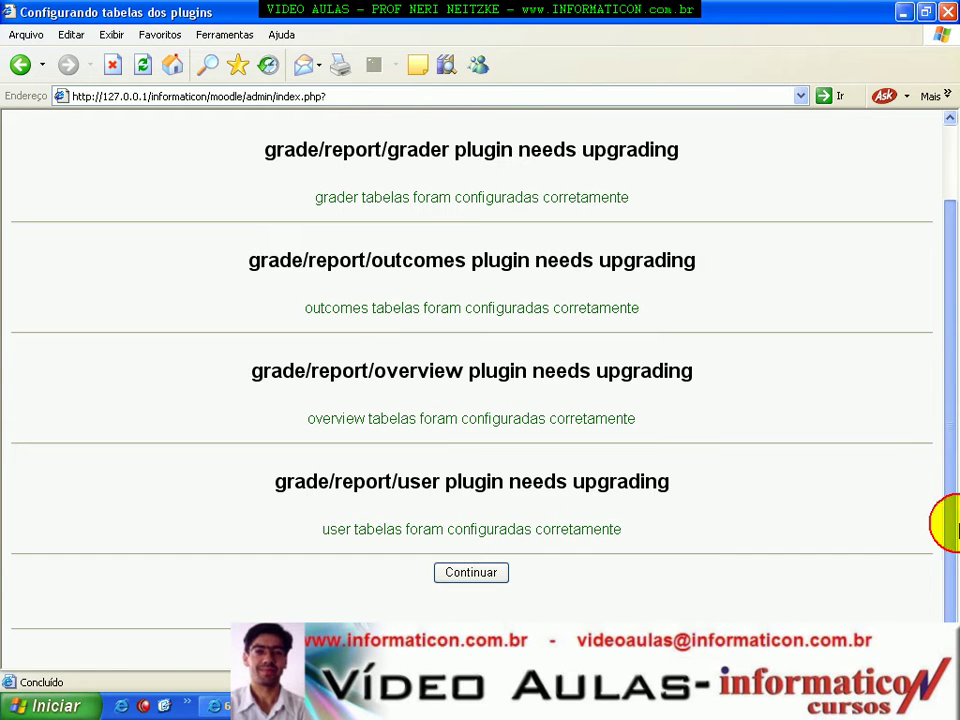
click(489, 574)
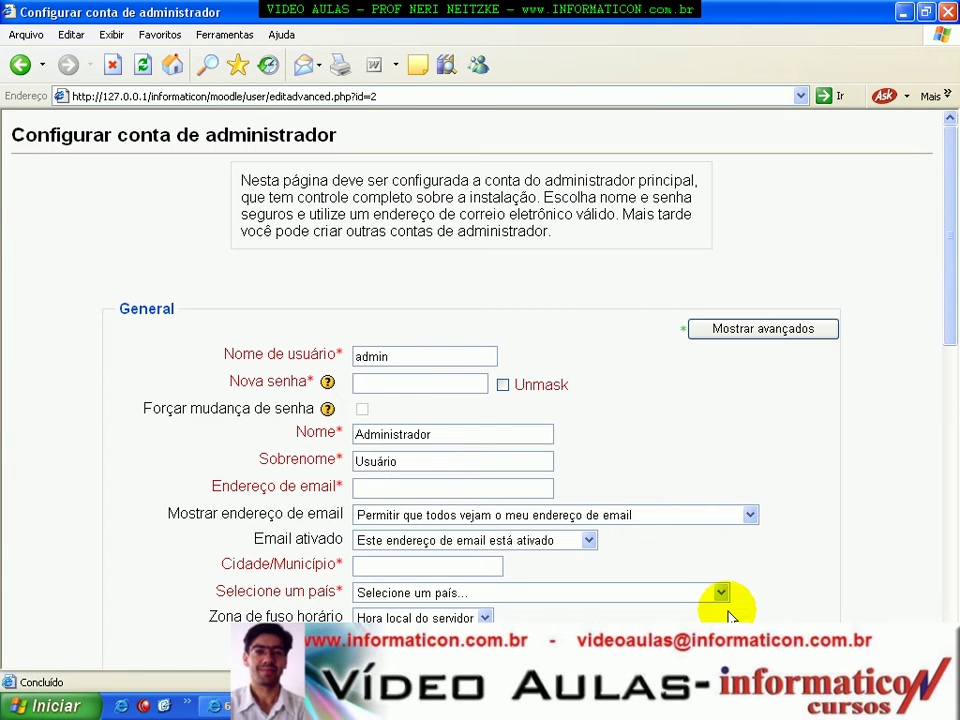
Keep the admin username and enter a new password for the administrator account.
drag(943, 193, 943, 146)
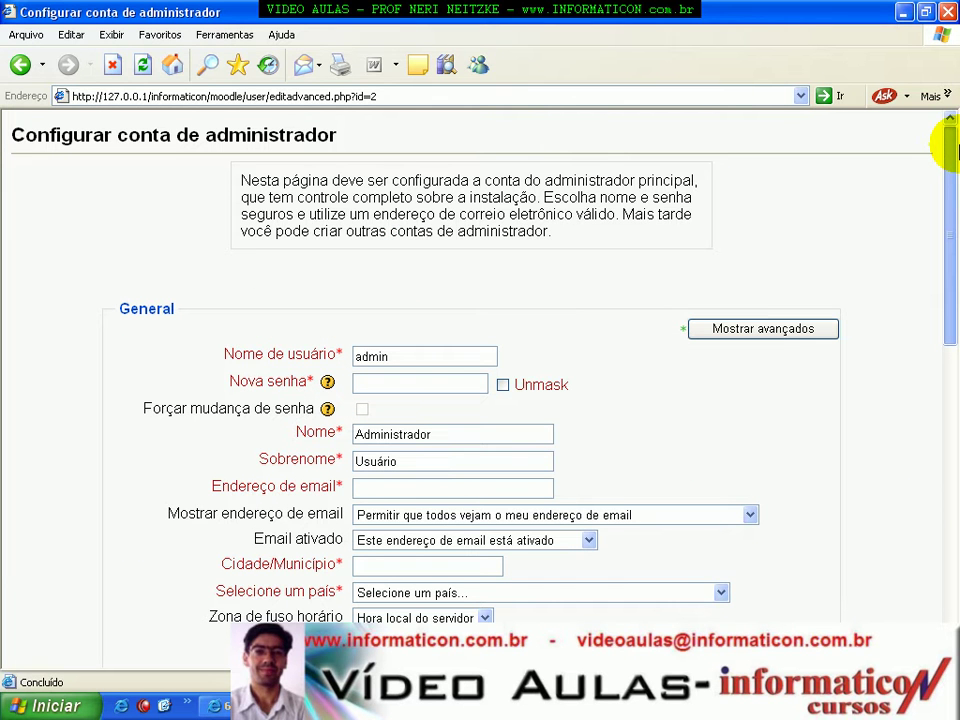
click(411, 358)
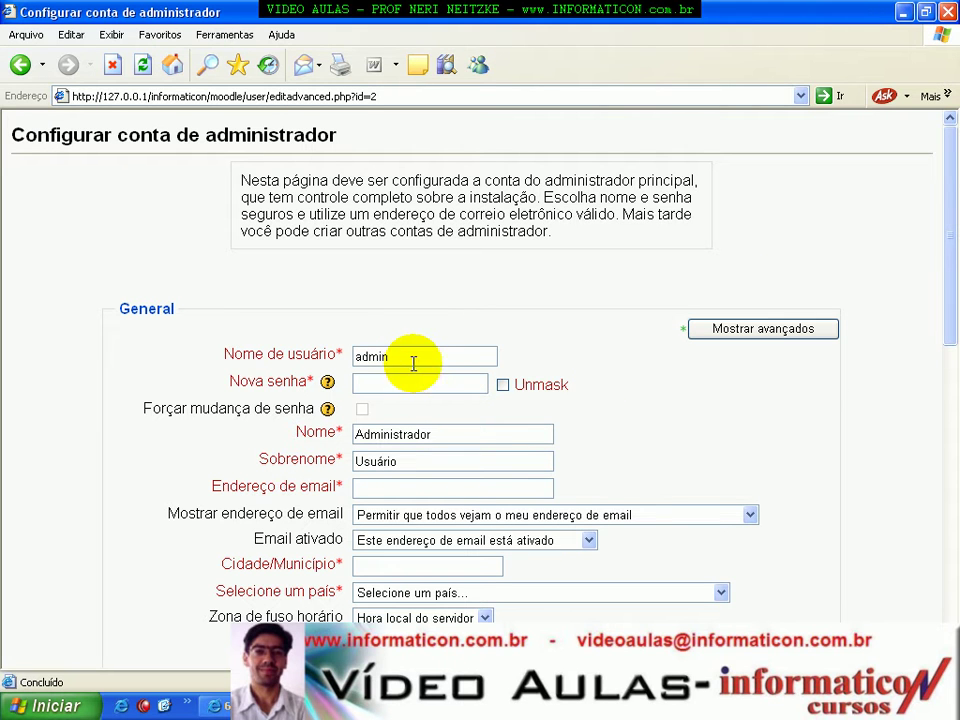
click(242, 351)
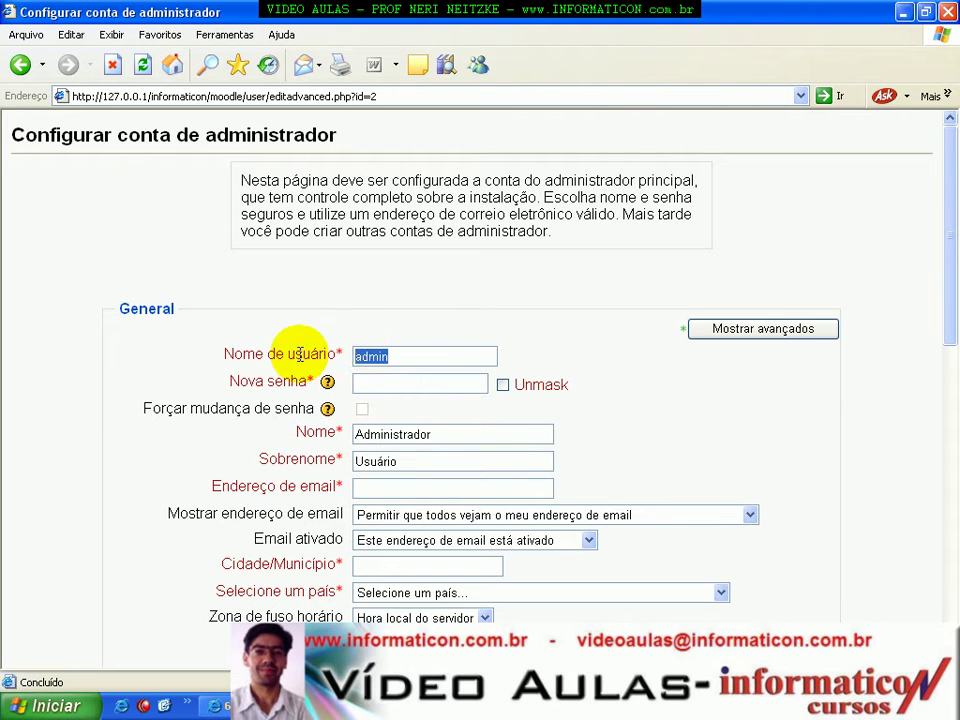
click(371, 384)
text(admin)
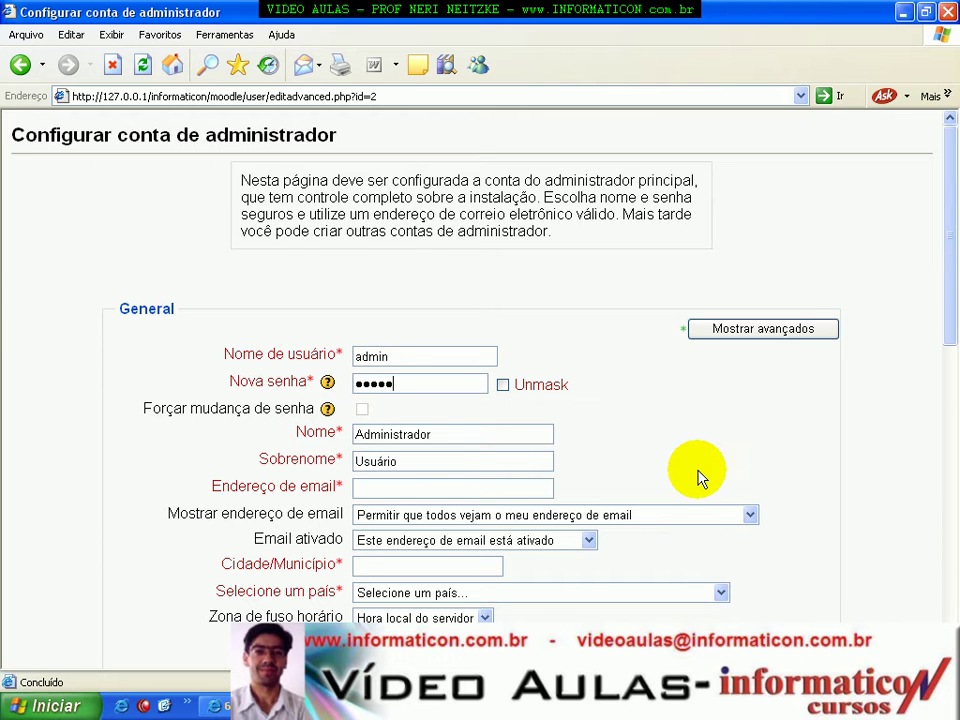
Fill in the administrator's first name, correcting the typed text in the first-name field.
key(Tab)
key(Tab)
key(Tab)
key(End)
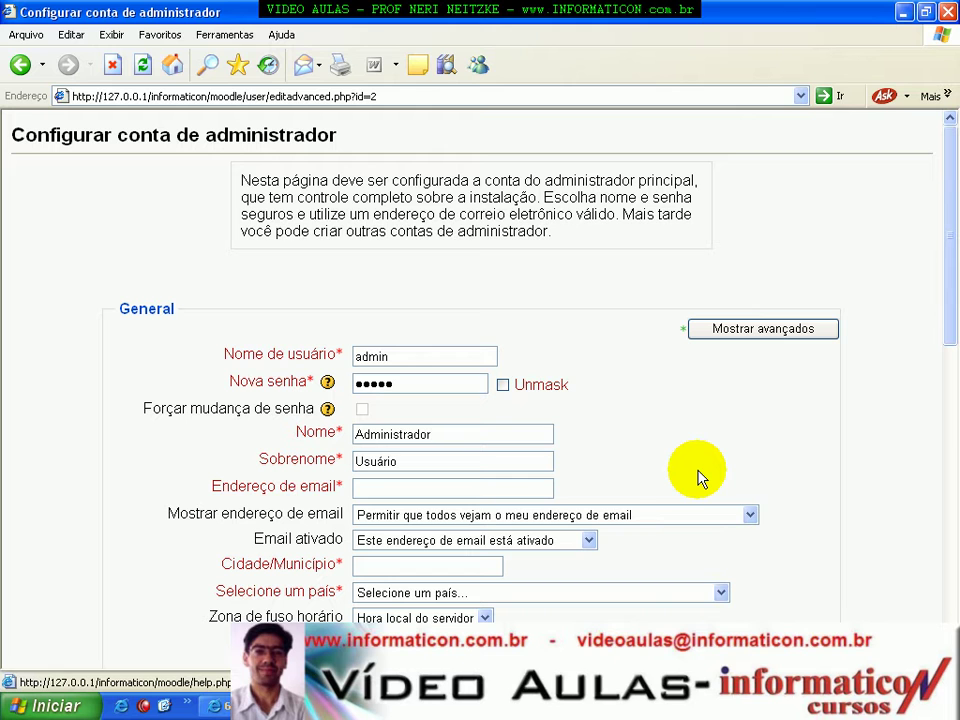
text(Neri Informatricon)
key(BackSpace)
key(BackSpace)
key(BackSpace)
key(BackSpace)
key(BackSpace)
text(icon)
key(Tab)
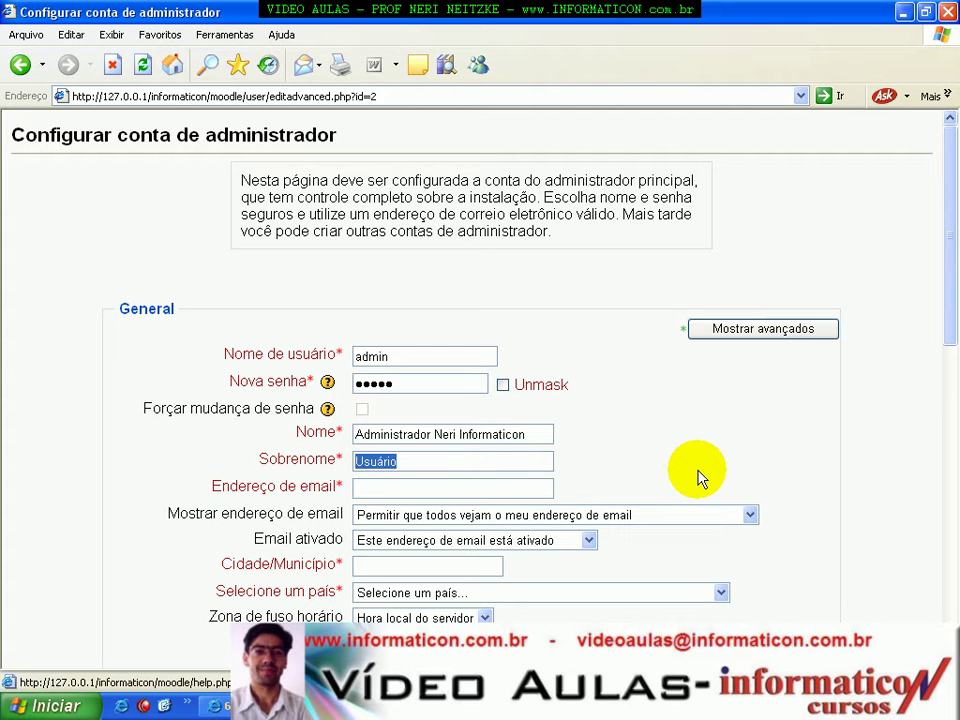
key(shift+Tab)
key(BackSpace)
key(BackSpace)
key(BackSpace)
key(BackSpace)
key(BackSpace)
key(BackSpace)
key(BackSpace)
key(BackSpace)
key(BackSpace)
key(BackSpace)
key(BackSpace)
key(BackSpace)
key(BackSpace)
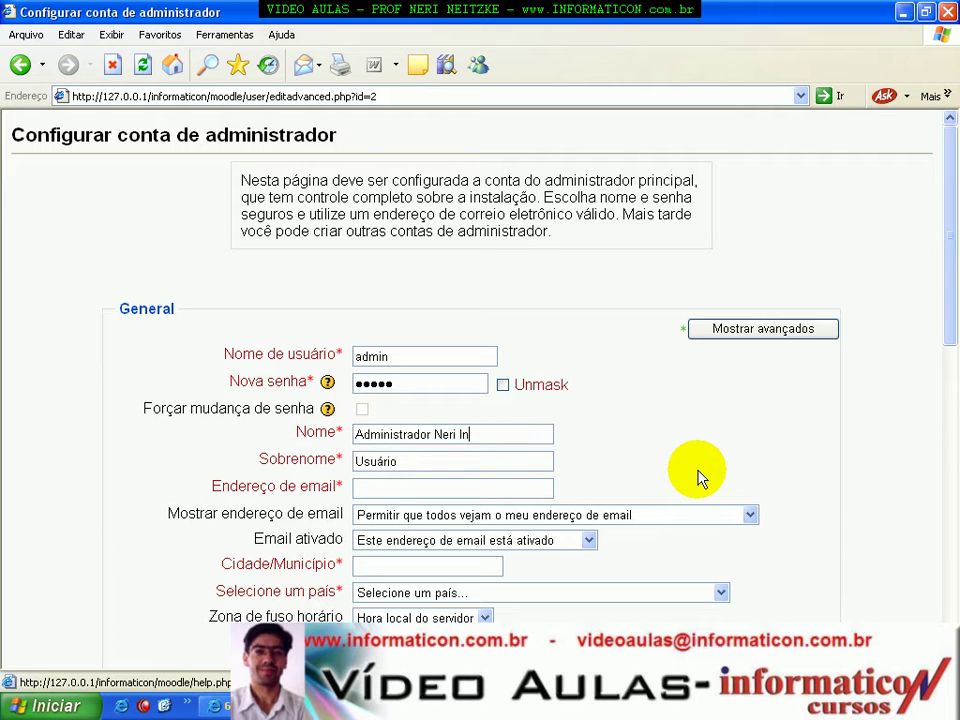
Enter the administrator's surname and e-mail address.
key(Tab)
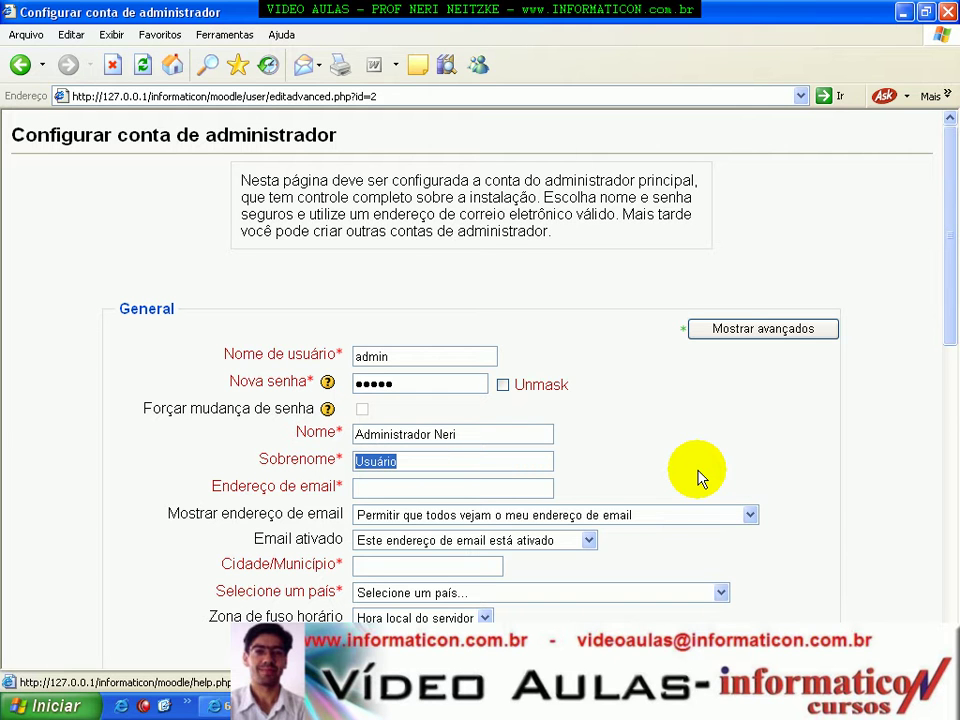
text(Informaticon)
key(Tab)
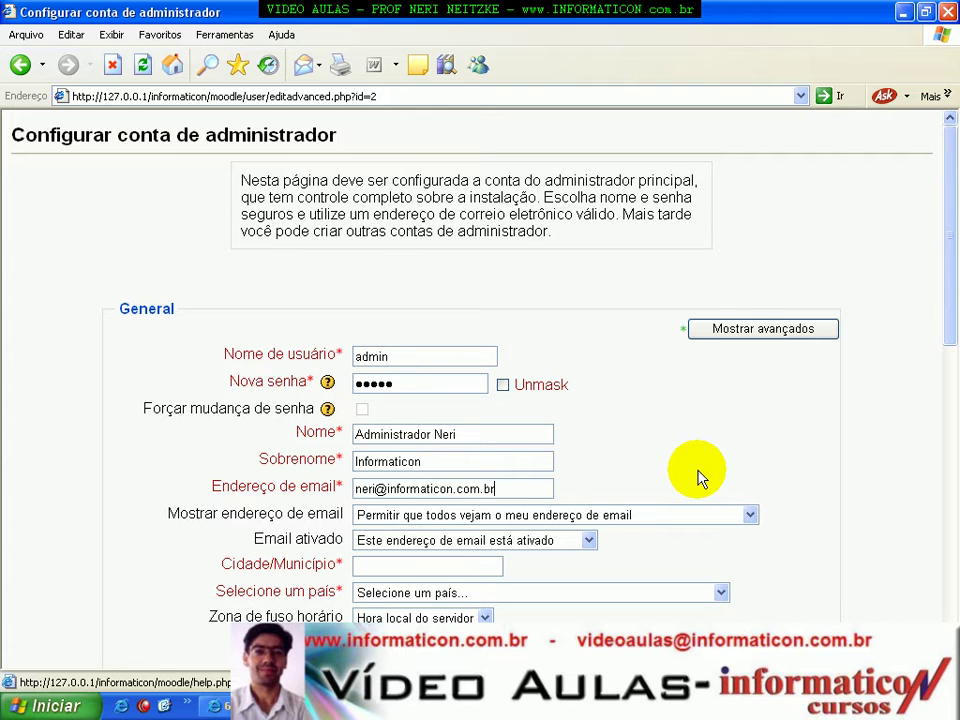
key(Tab)
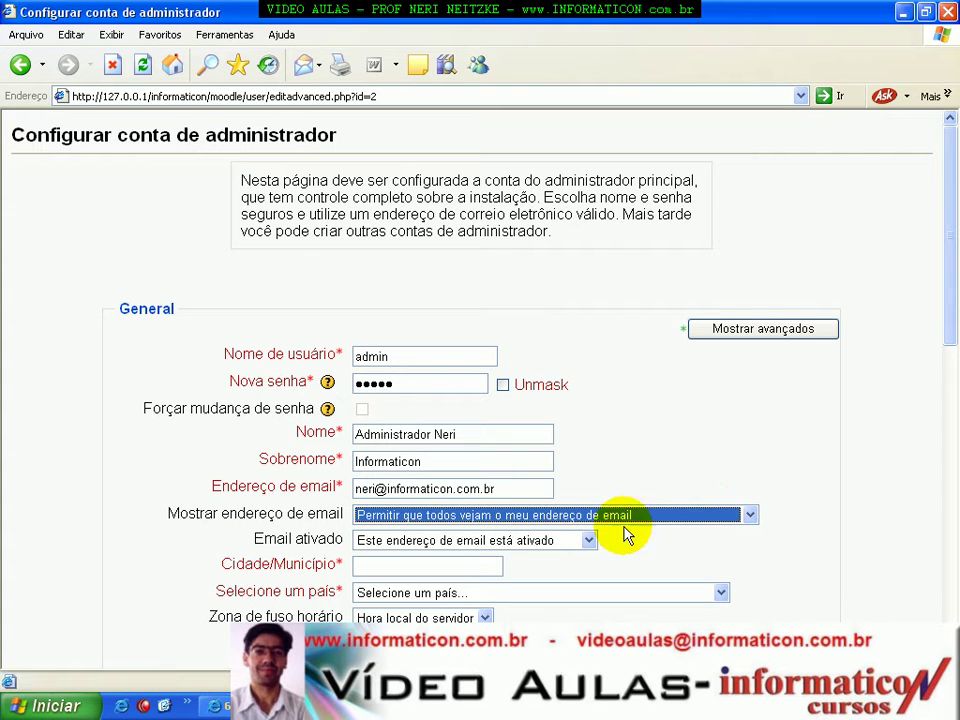
click(955, 280)
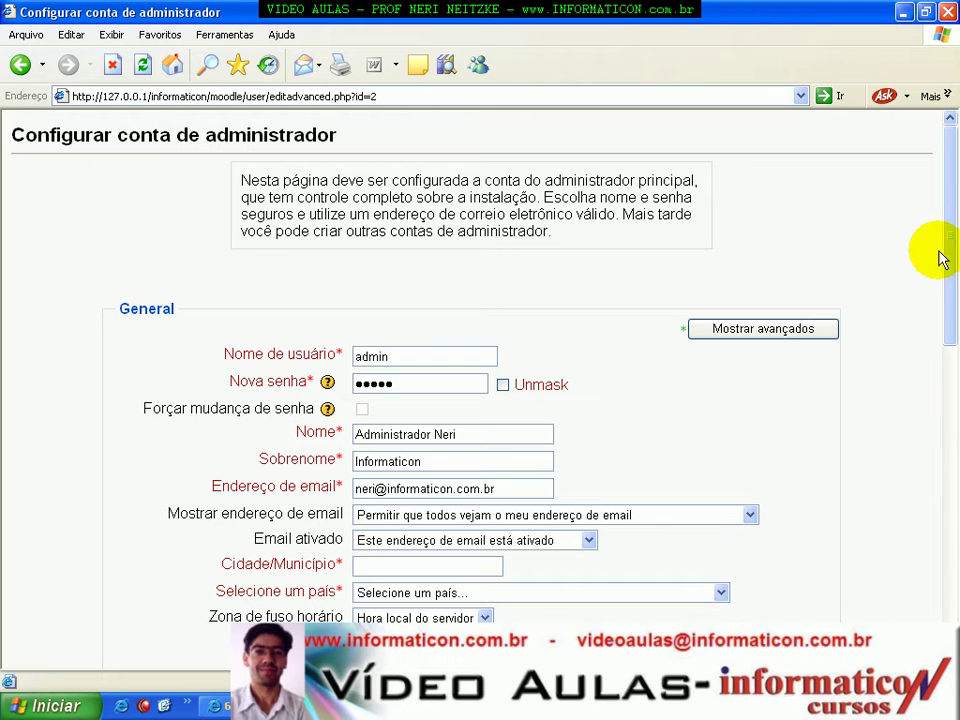
scroll(949, 253, down, 1)
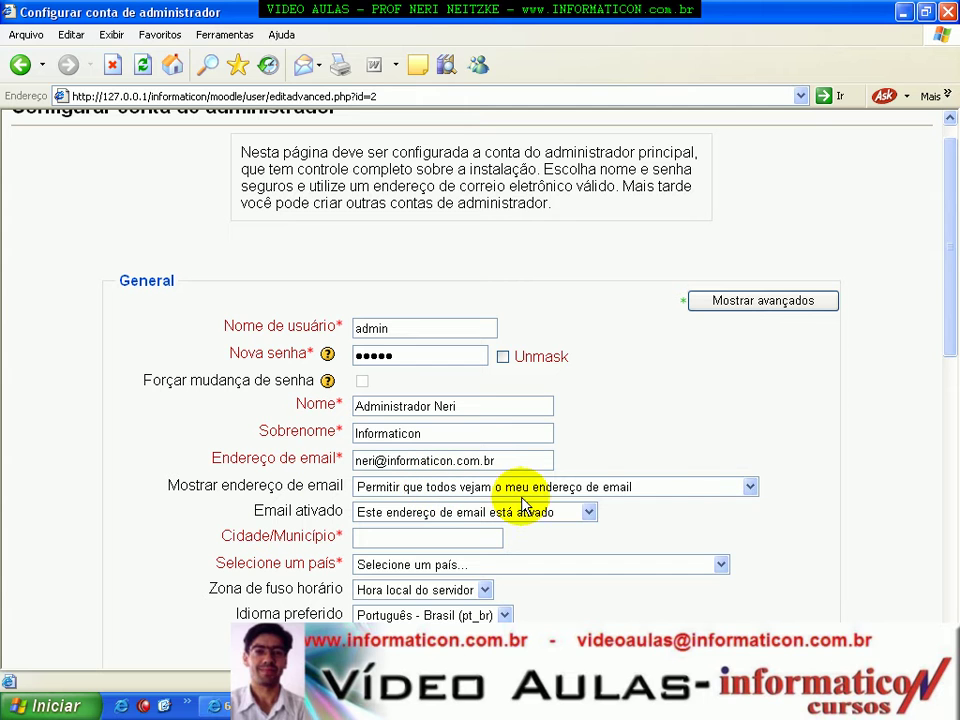
click(651, 490)
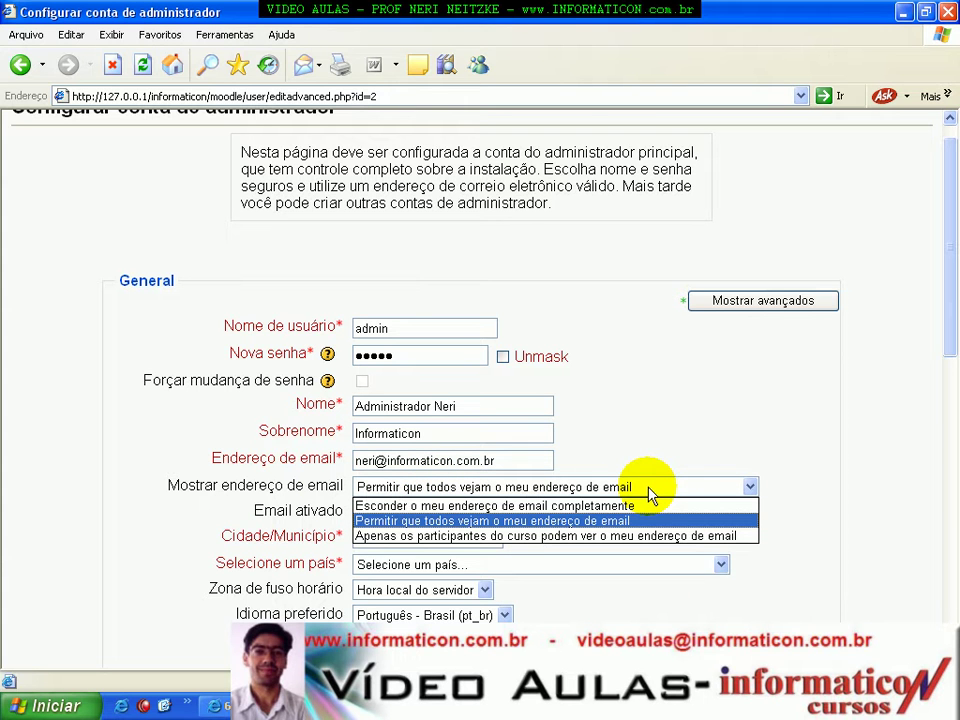
click(575, 506)
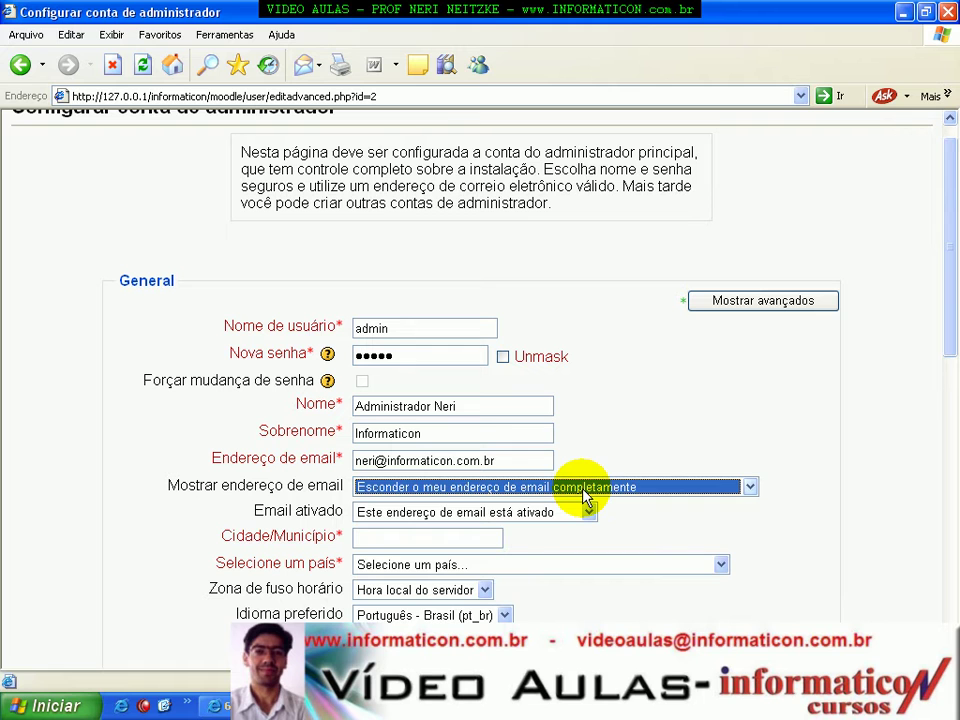
click(585, 496)
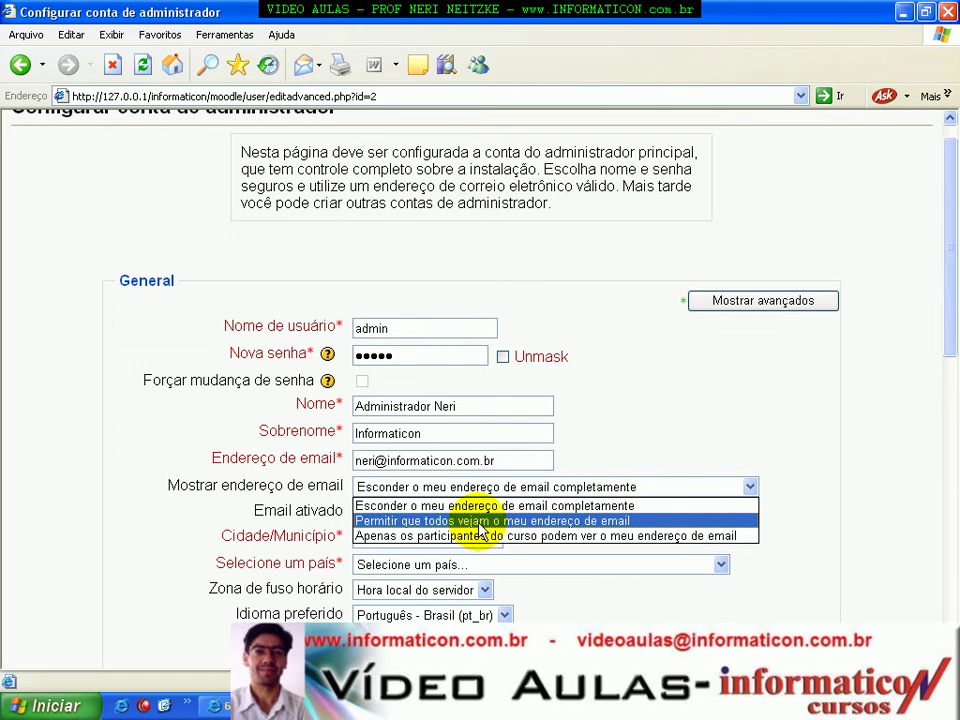
click(480, 521)
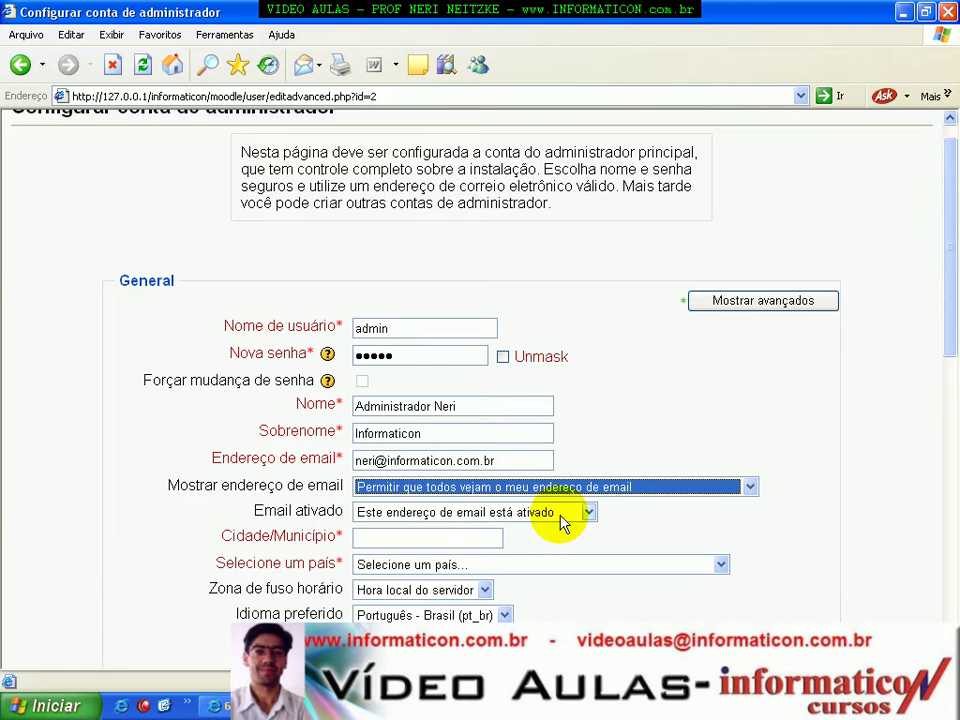
click(563, 515)
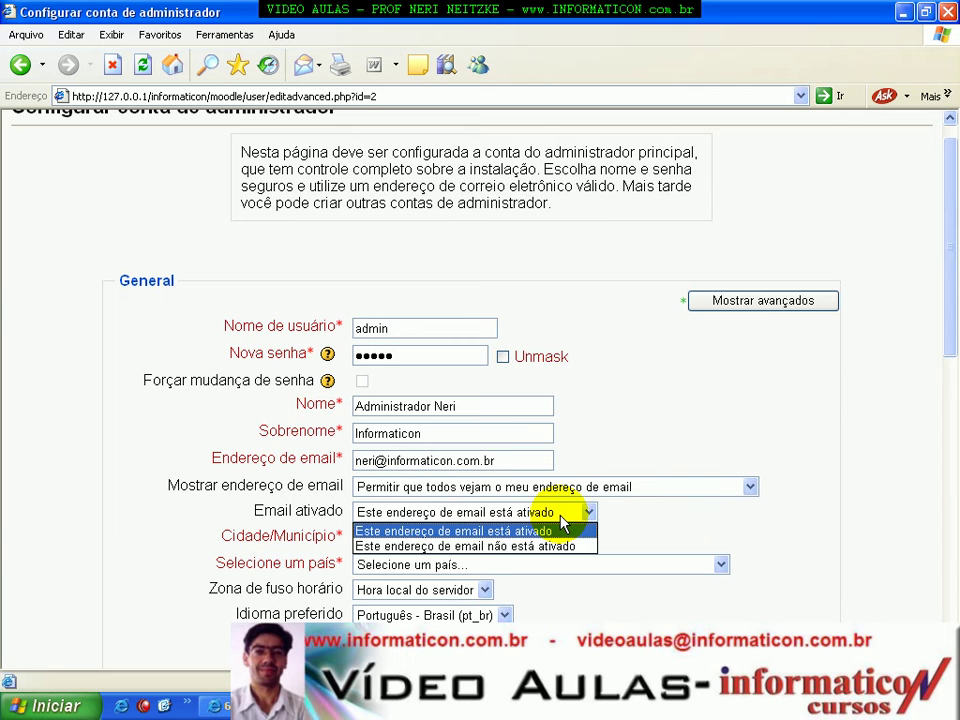
click(561, 518)
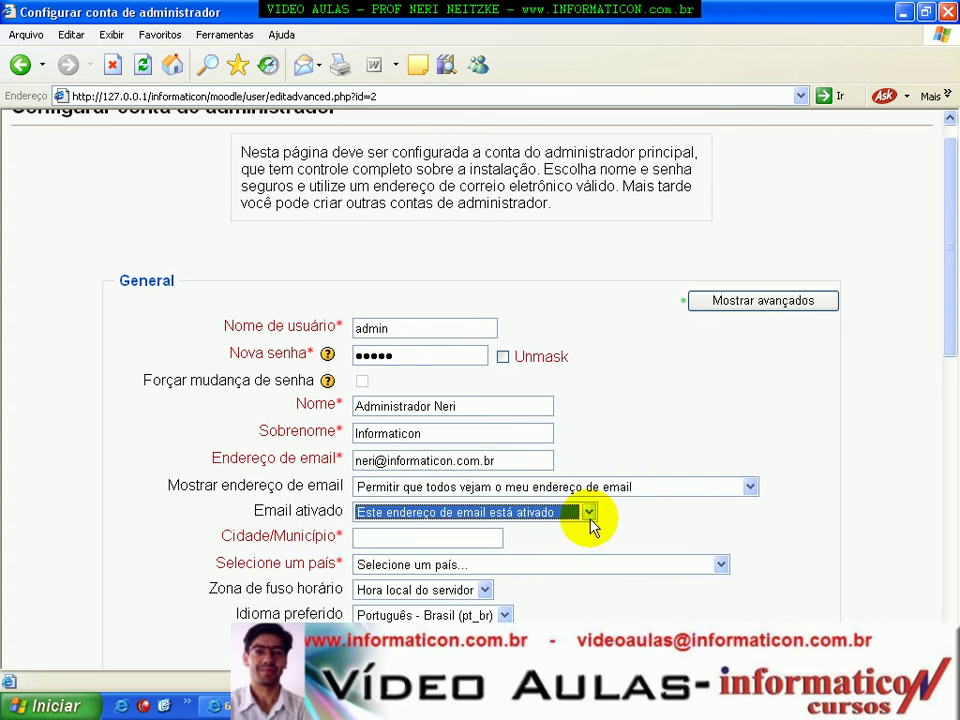
click(421, 537)
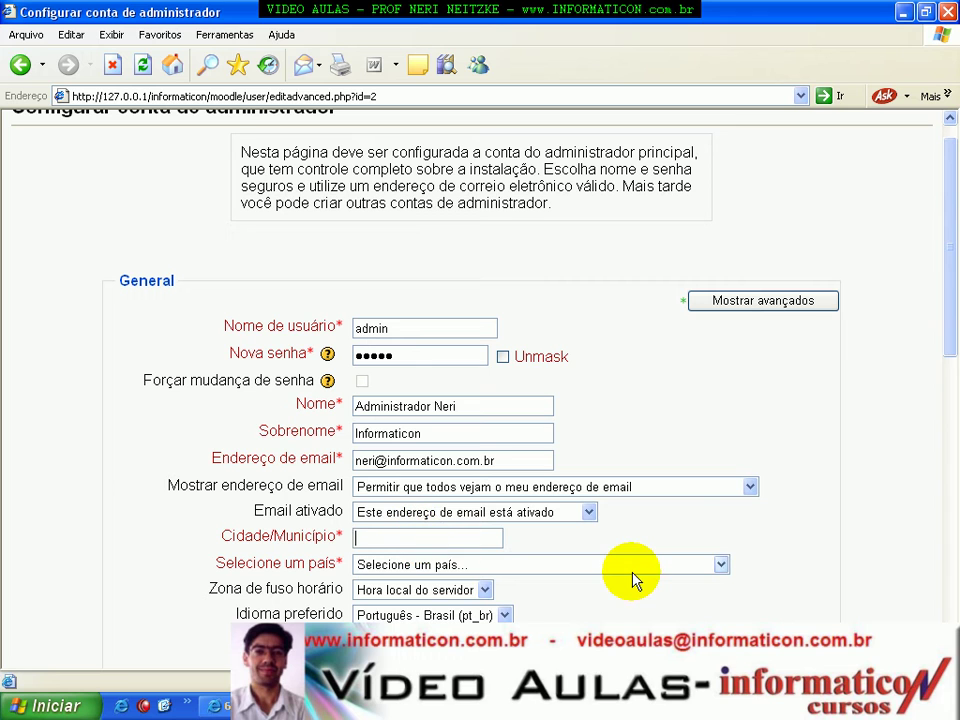
Enter the administrator's city and choose Brasil as the country.
text(Carazinho)
key(Tab)
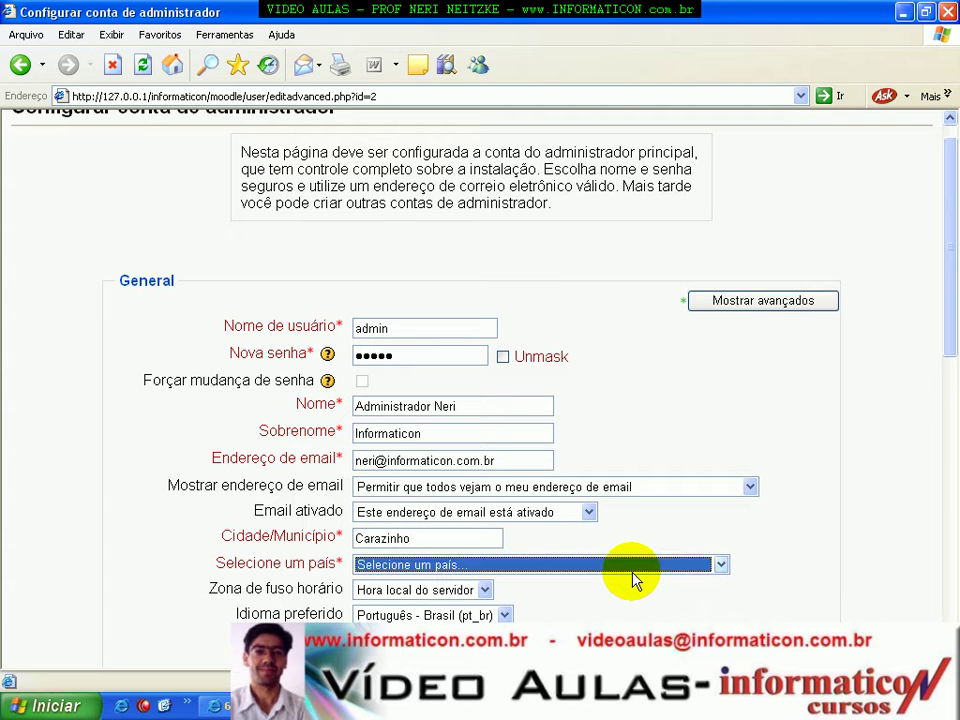
key(b)
key(r)
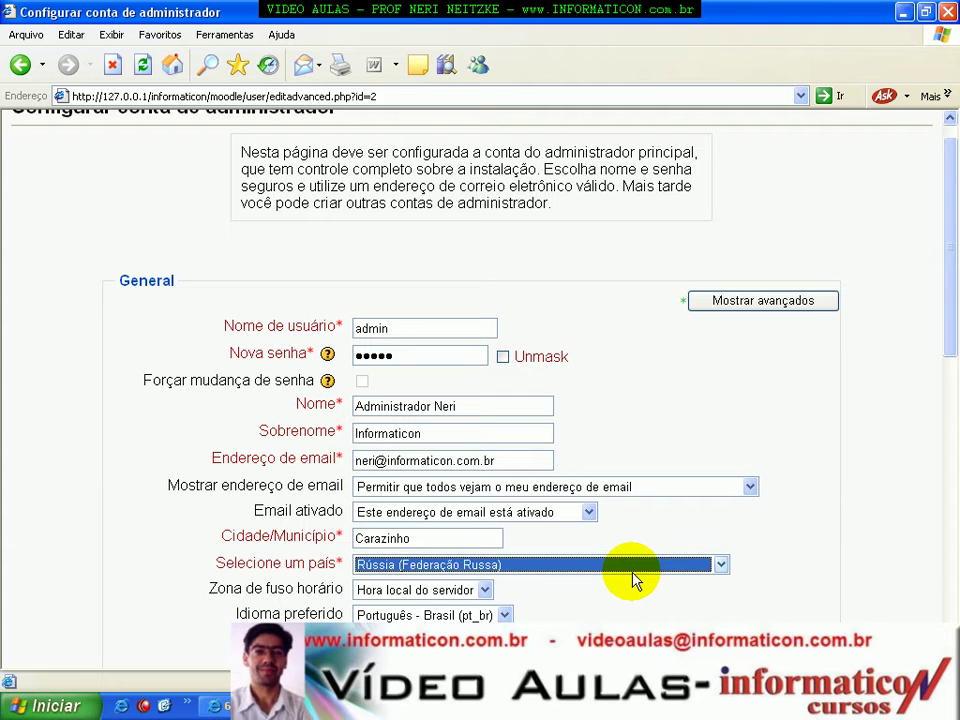
key(b)
key(b)
key(b)
key(b)
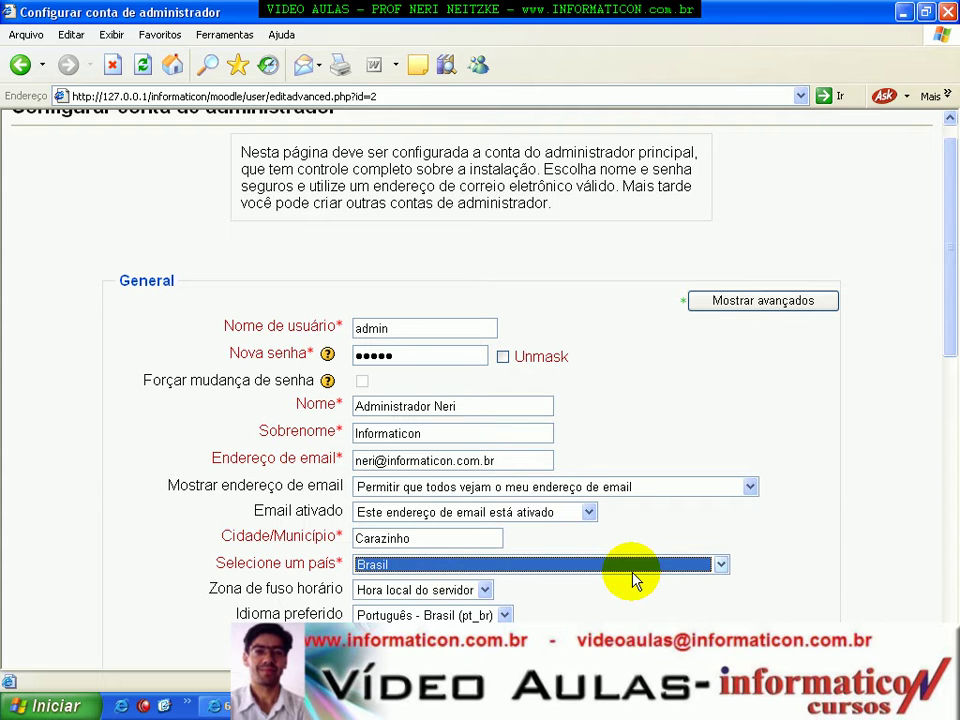
Keep server local time as time zone and Português - Brasil as preferred language.
key(Tab)
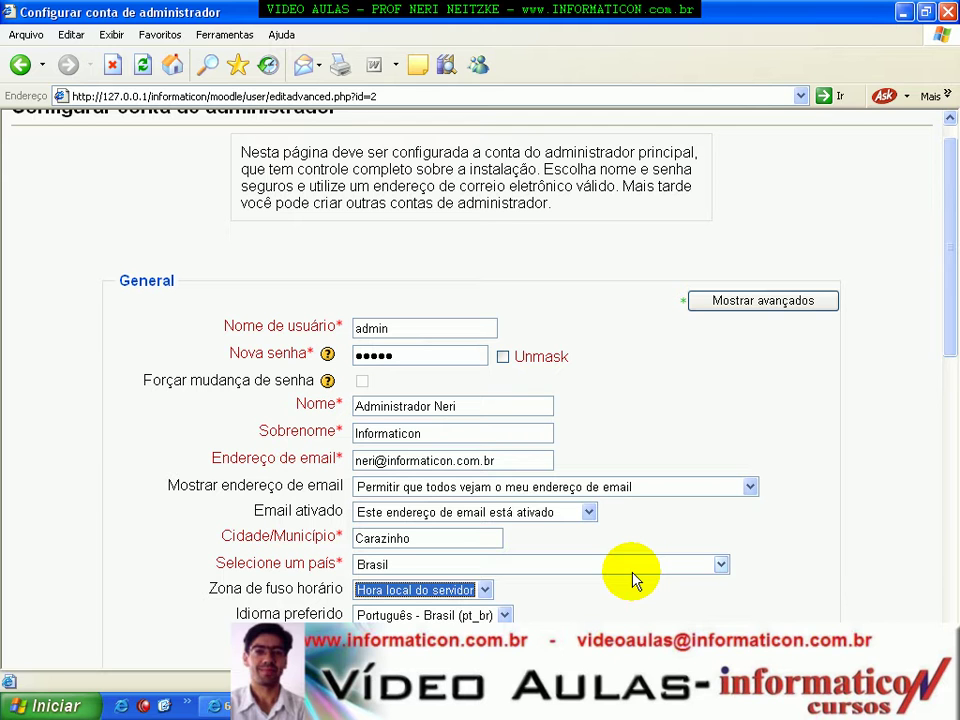
click(485, 591)
click(486, 589)
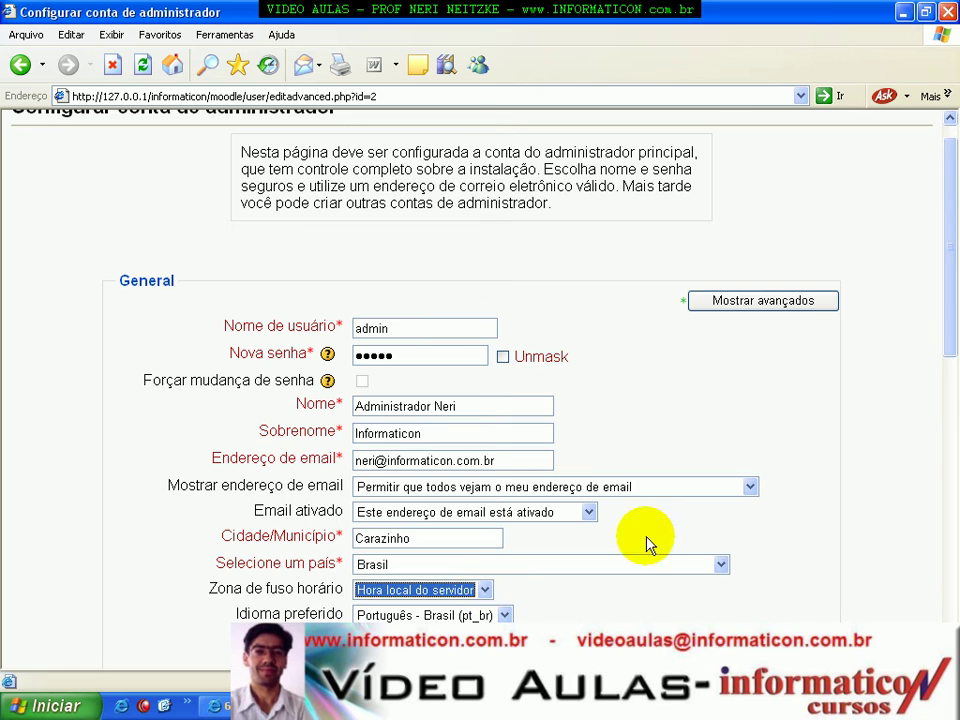
drag(945, 326, 950, 420)
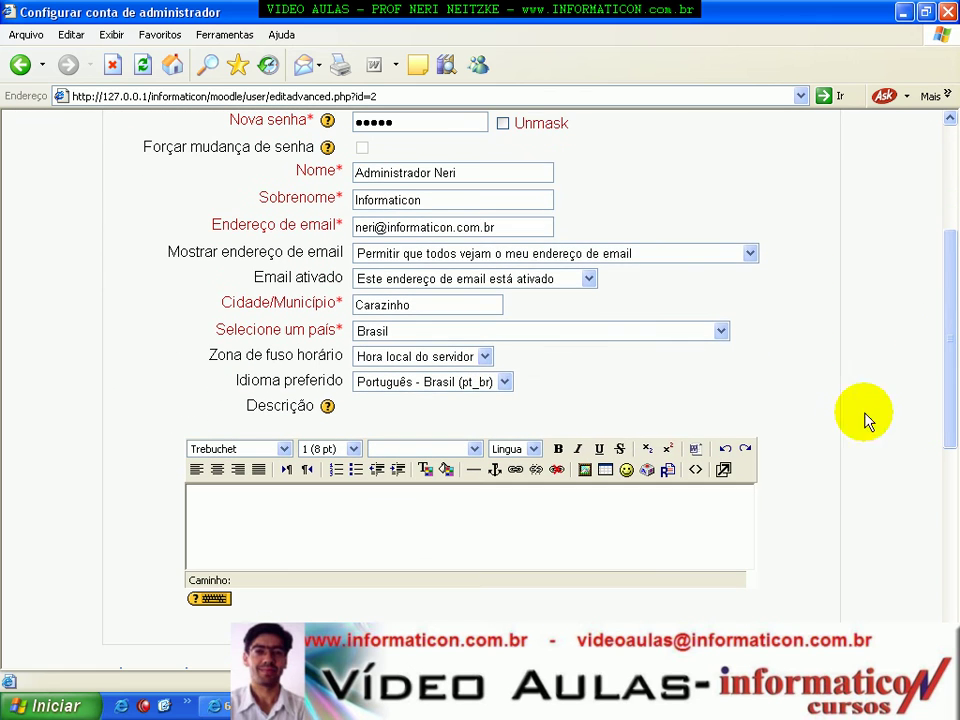
click(504, 384)
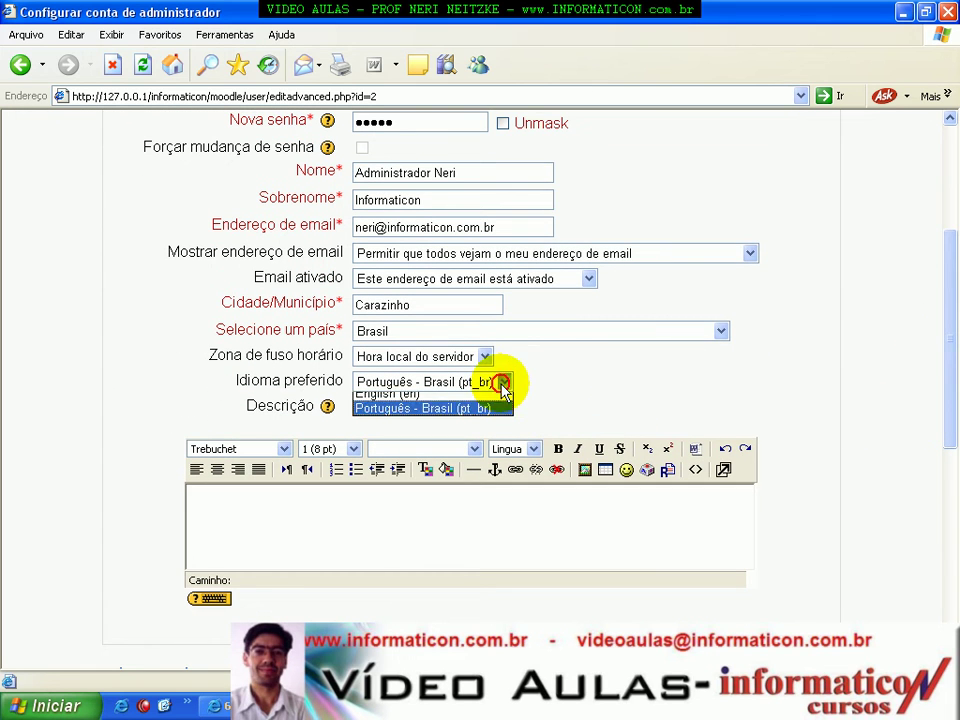
click(504, 386)
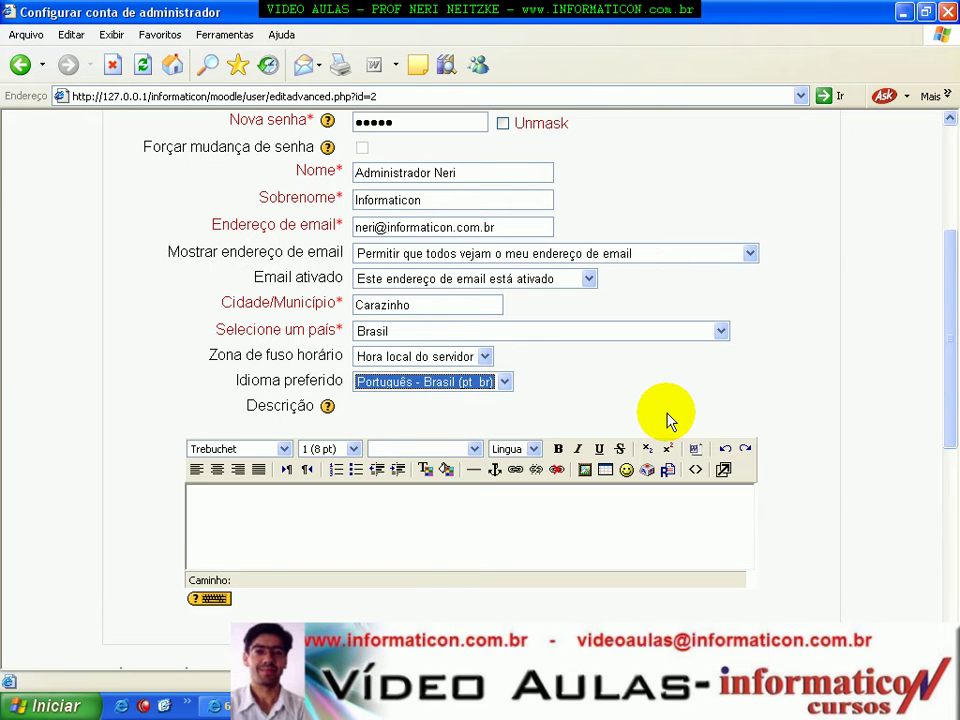
click(349, 516)
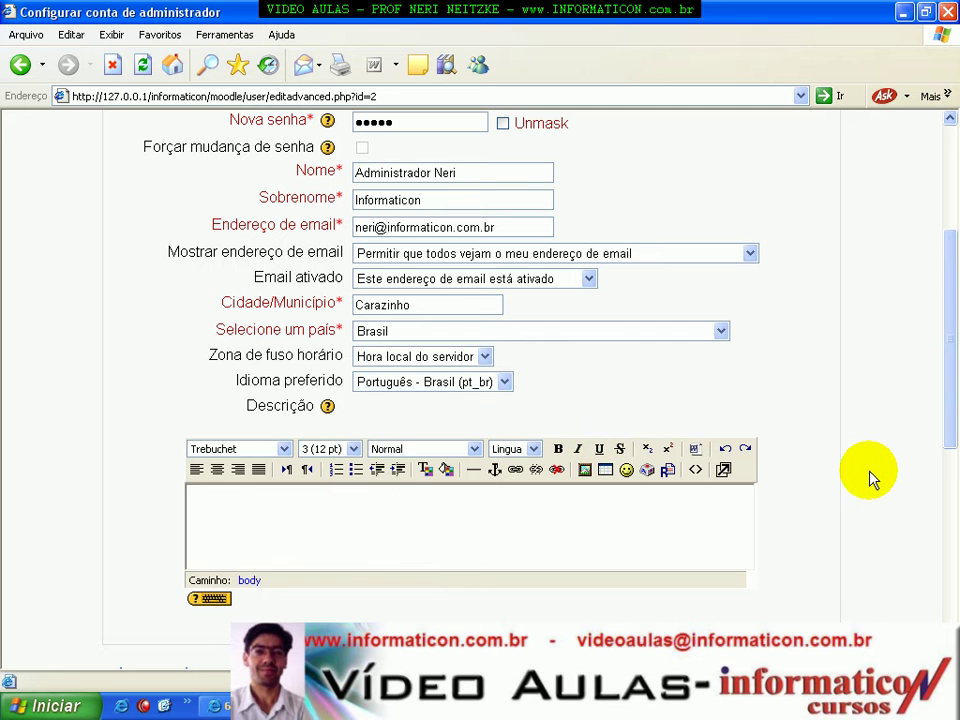
mouse_move(945, 381)
mouse_down()
mouse_move(953, 490)
mouse_move(943, 305)
mouse_move(945, 392)
mouse_up()
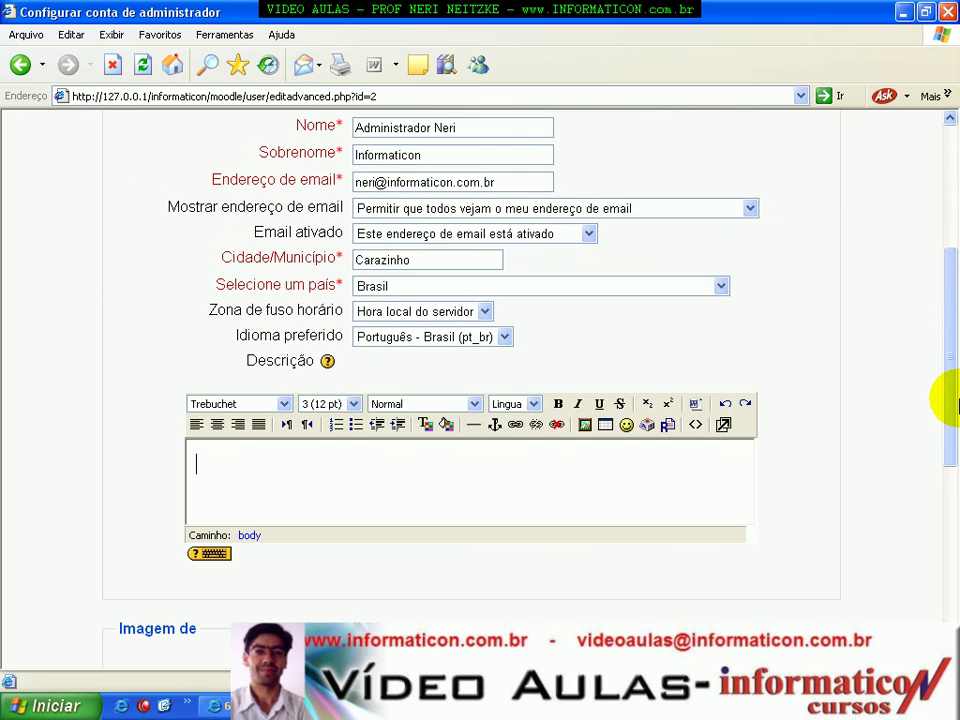
text(Vídeo Aulas Prof N)
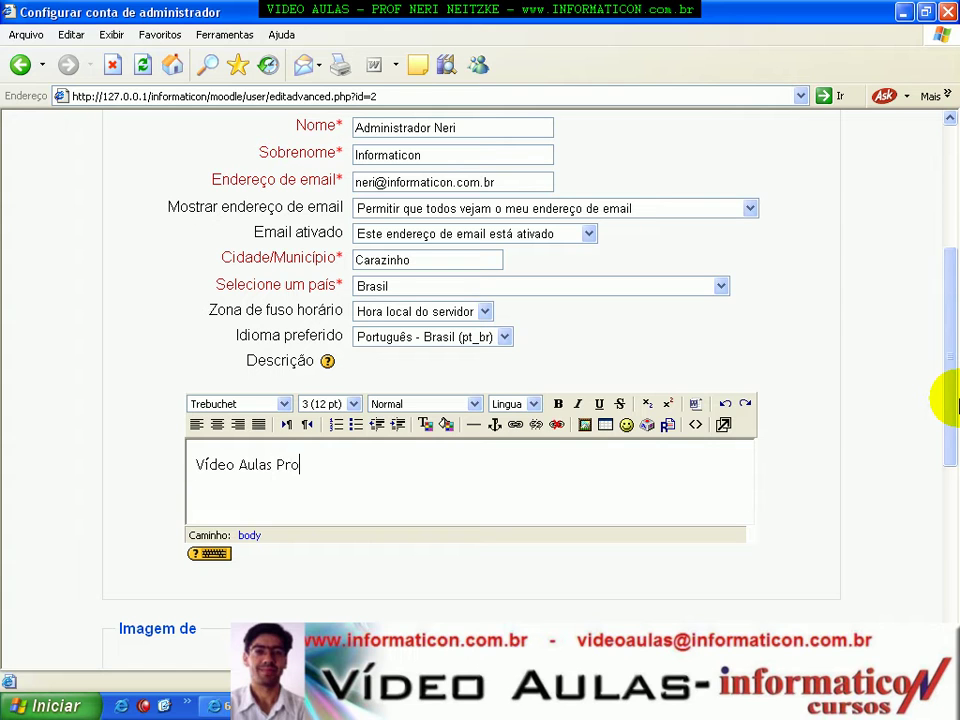
text(Neitzke)
key(Return)
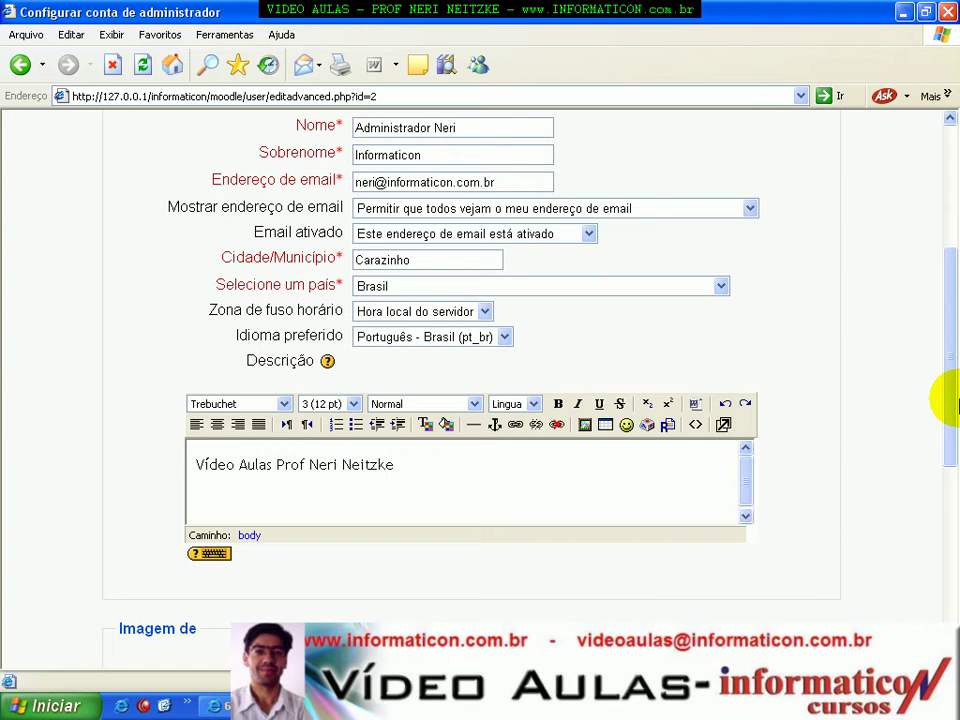
text(www.informaticon.com.br)
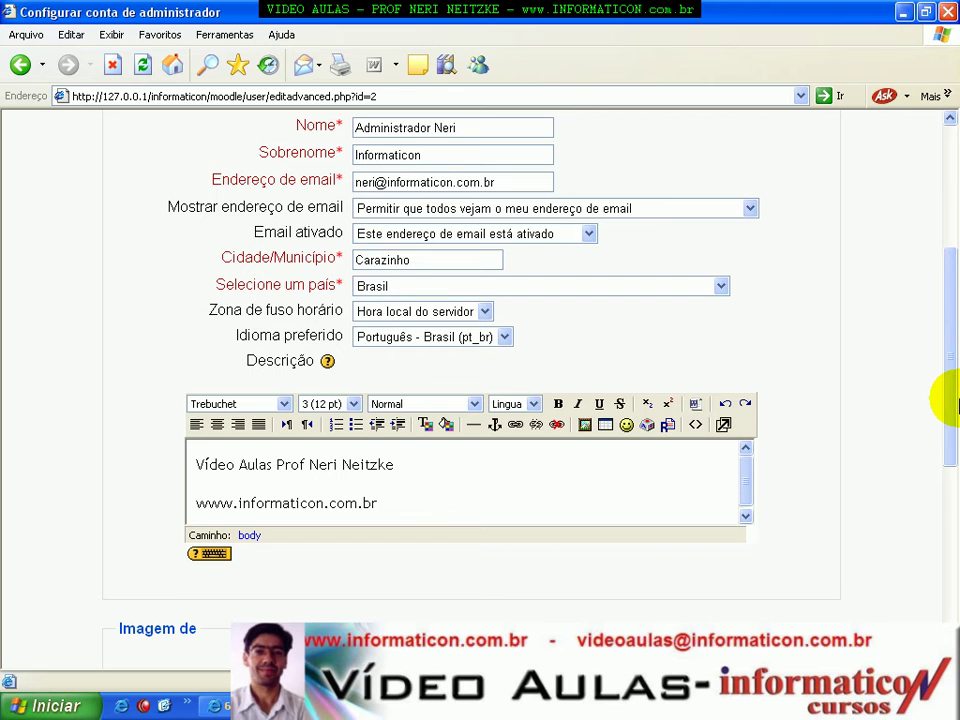
drag(953, 304, 955, 400)
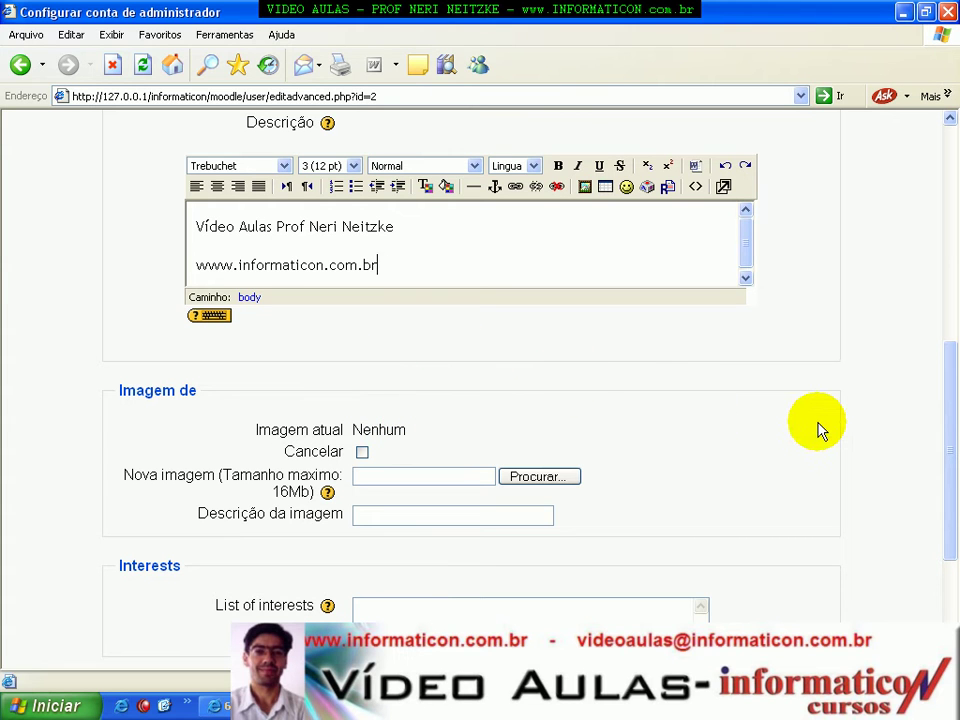
key(Tab)
key(Tab)
key(Tab)
key(Tab)
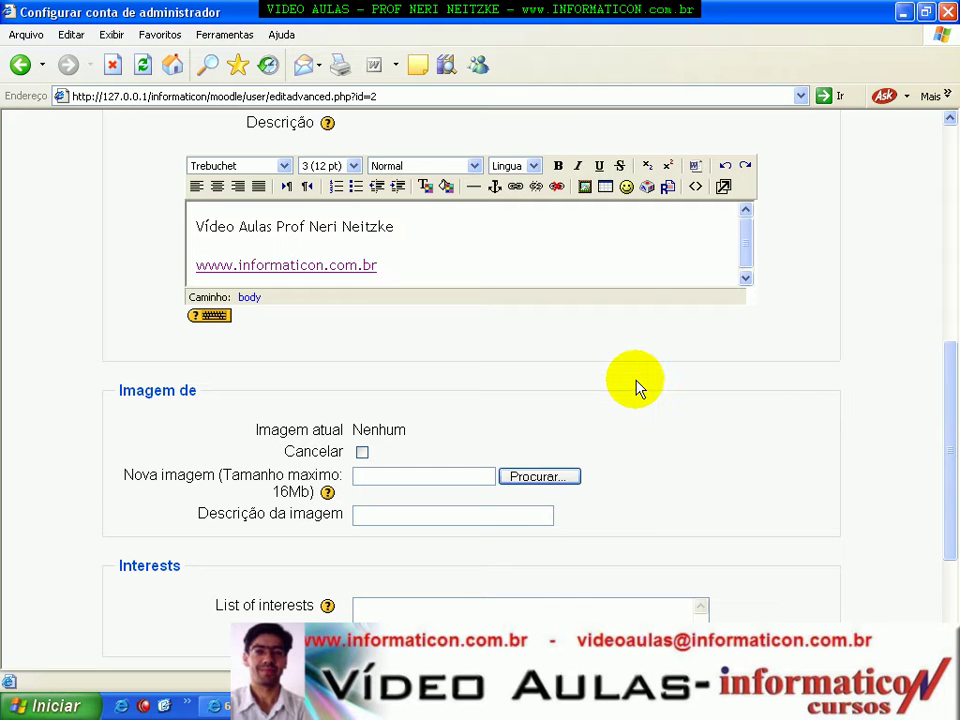
drag(949, 352, 947, 390)
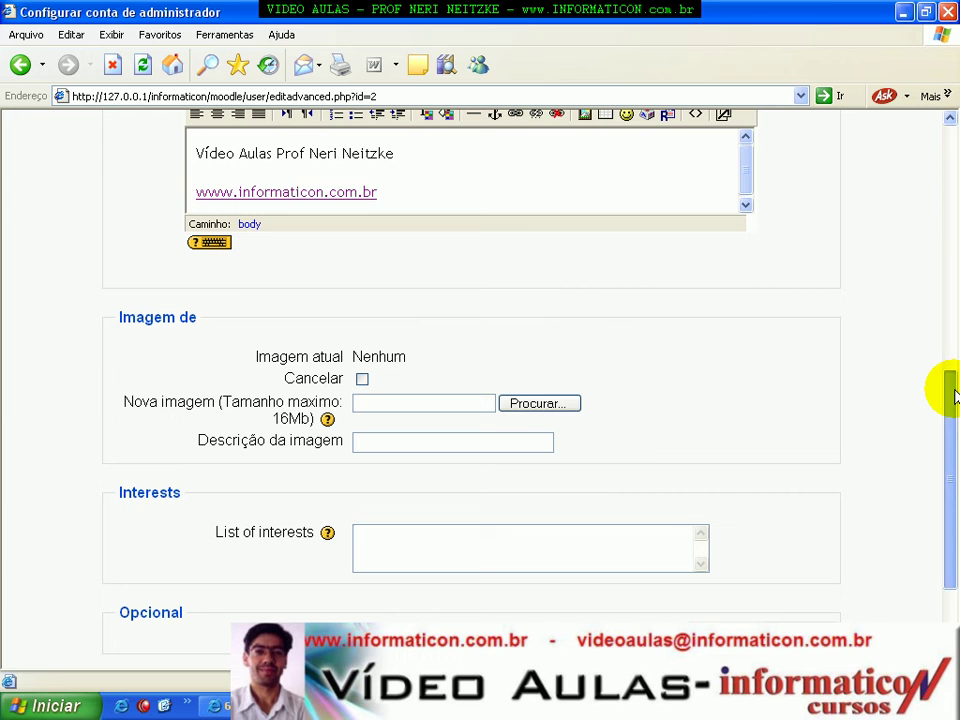
Pick the portrait photo from D:\videoaulas\Delphi\imagens, browsed as thumbnails, as the new picture.
click(536, 403)
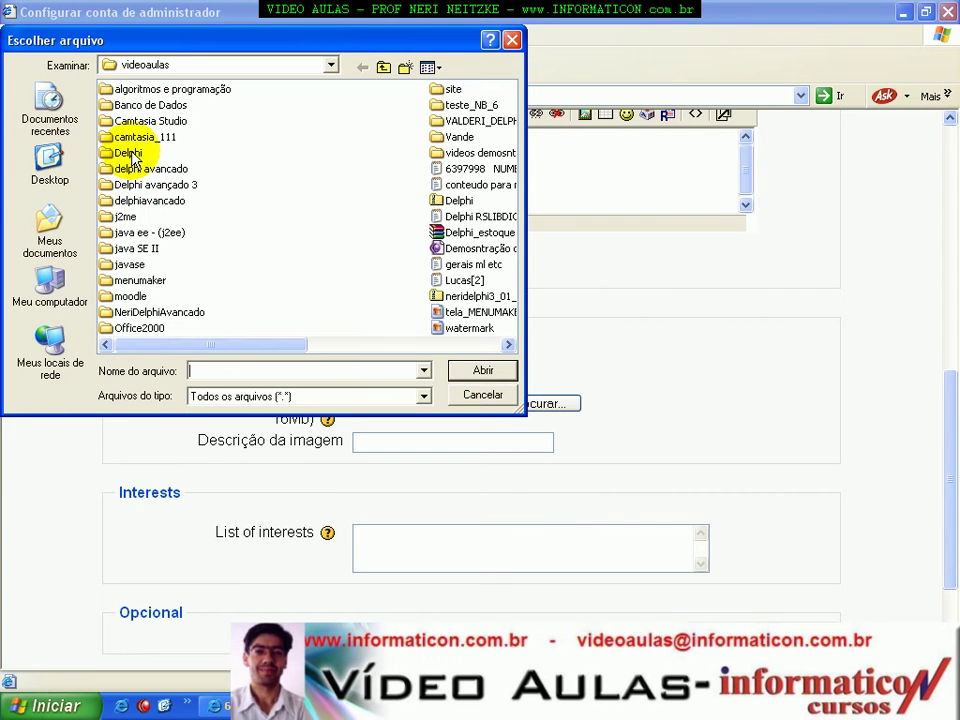
double_click(126, 153)
double_click(130, 121)
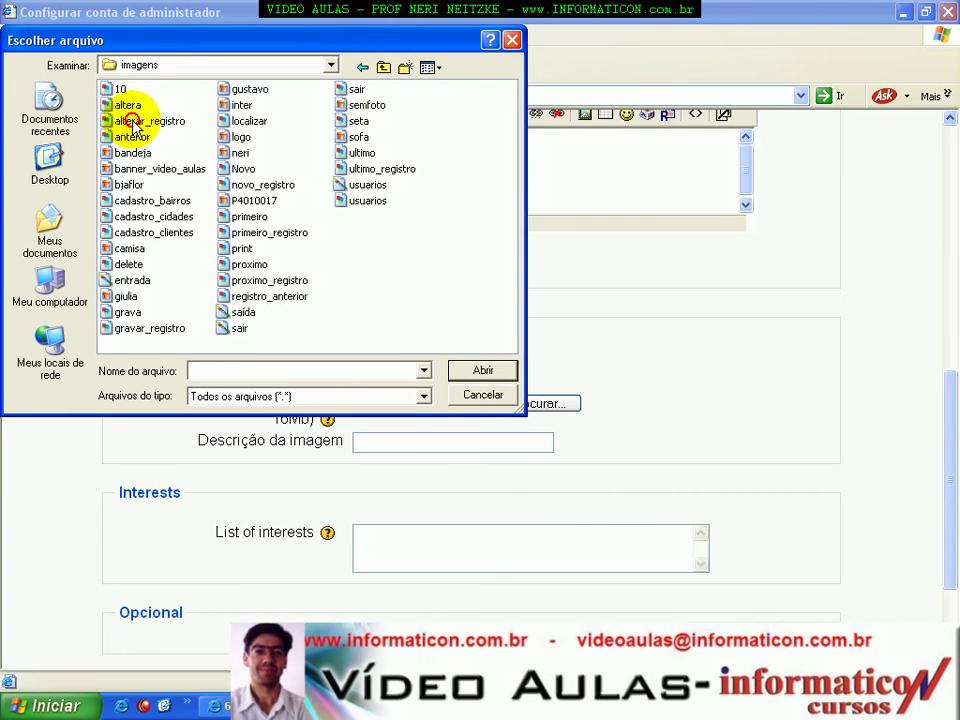
click(430, 68)
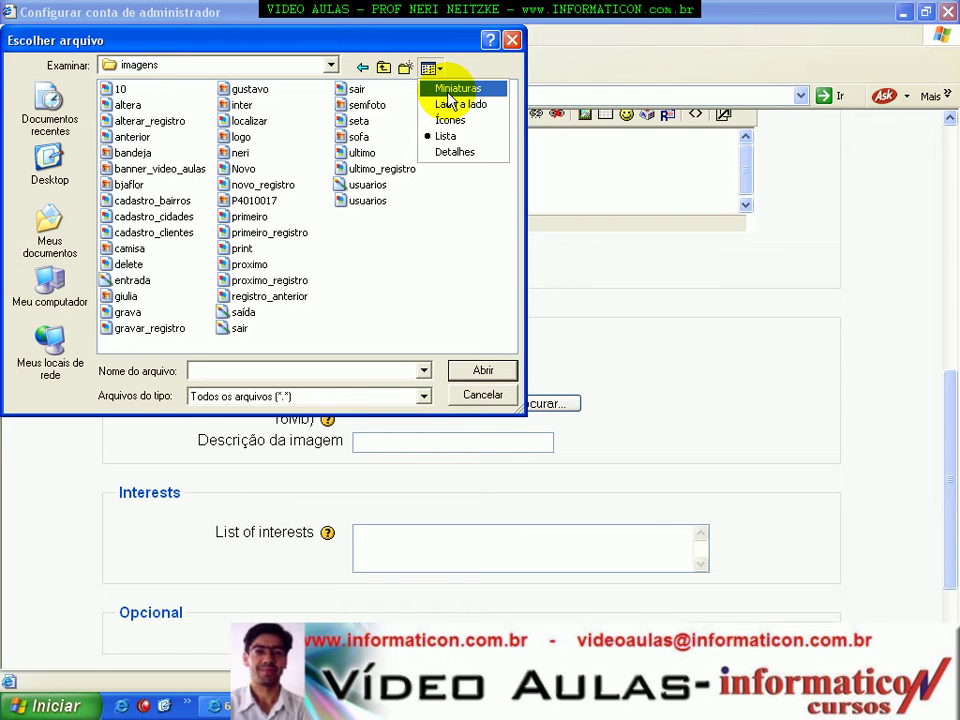
click(452, 90)
drag(505, 110, 517, 220)
double_click(399, 154)
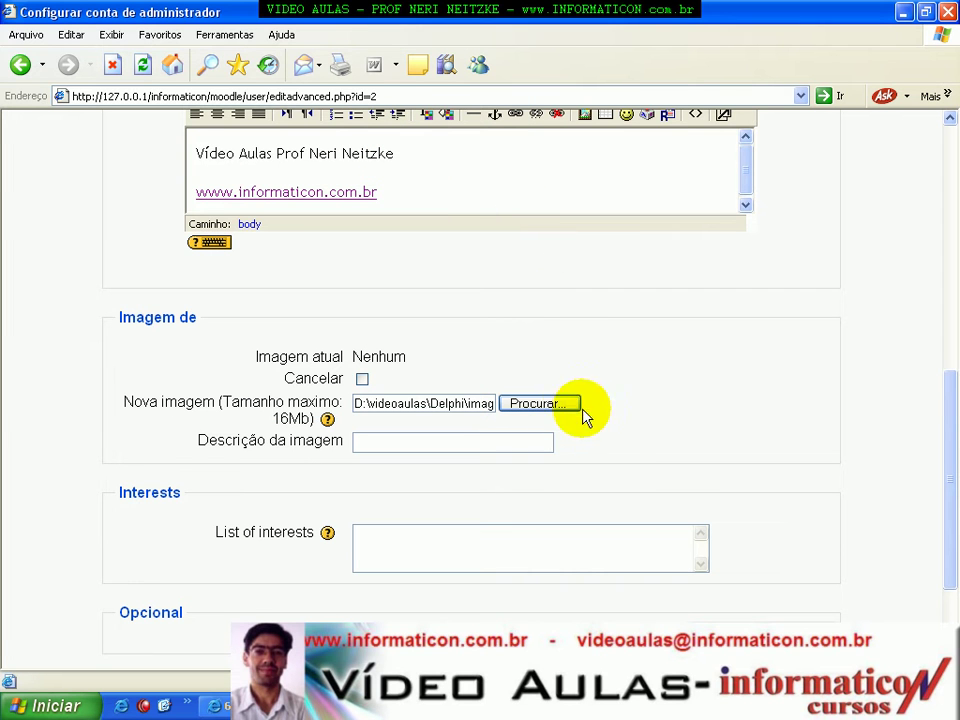
Enter the teacher's name as picture description and 'Acordeon ... filhos' as interests.
click(435, 441)
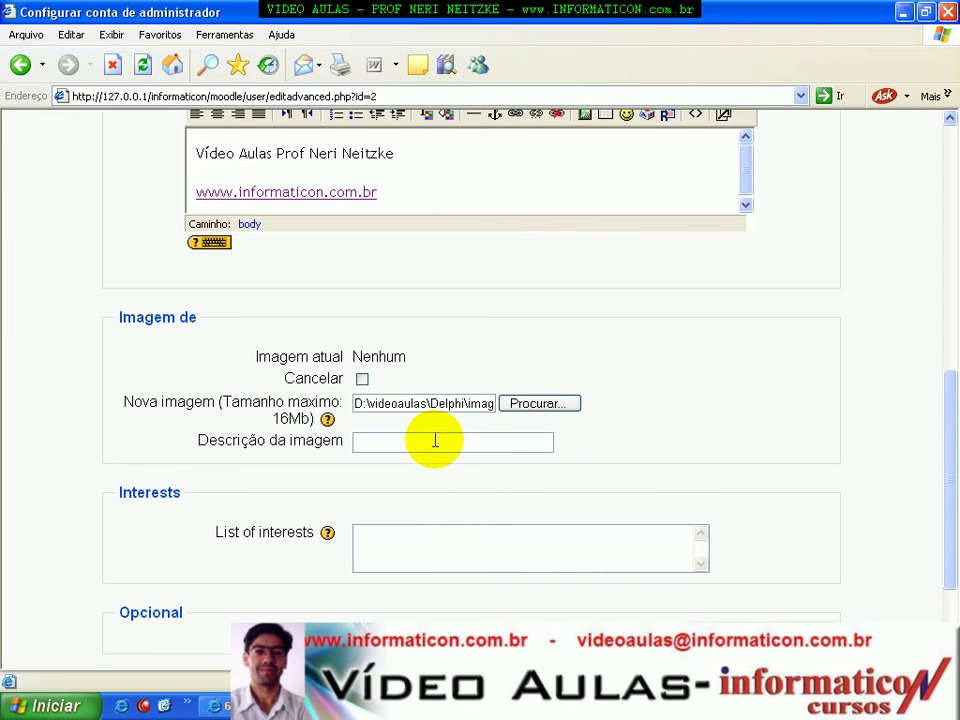
text(Neri Neitzke)
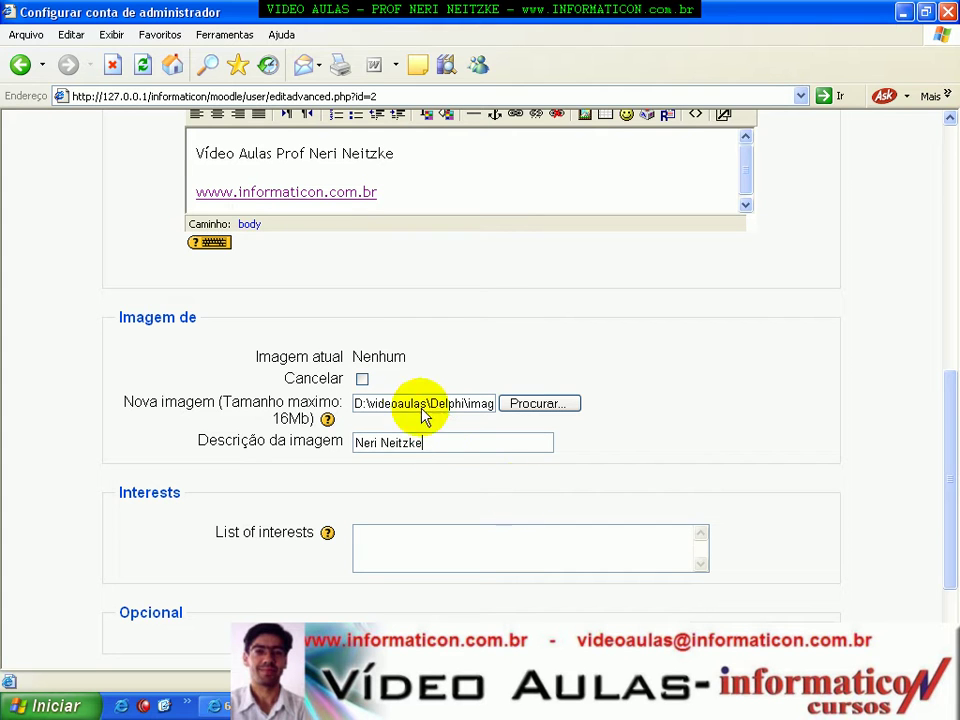
click(462, 546)
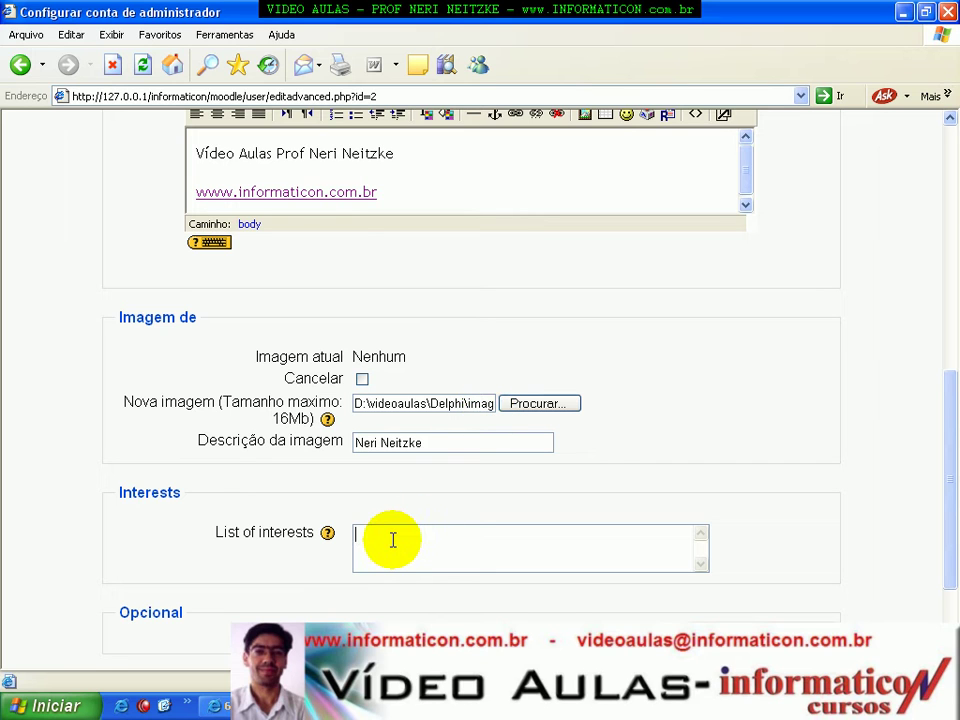
text(Acordeon)
text(... filhos)
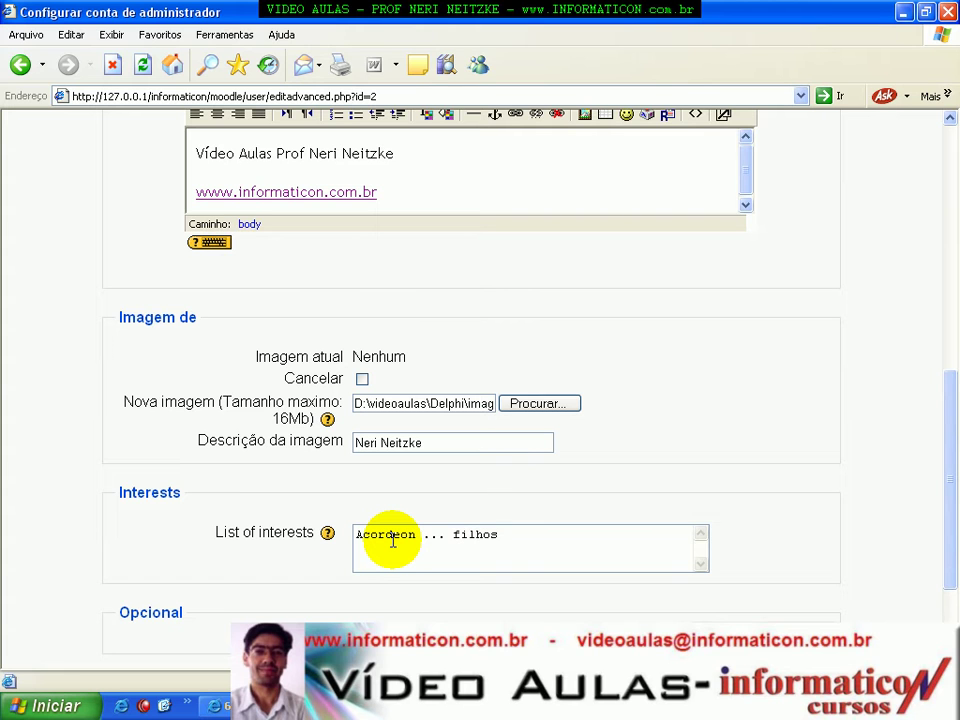
drag(945, 375, 949, 425)
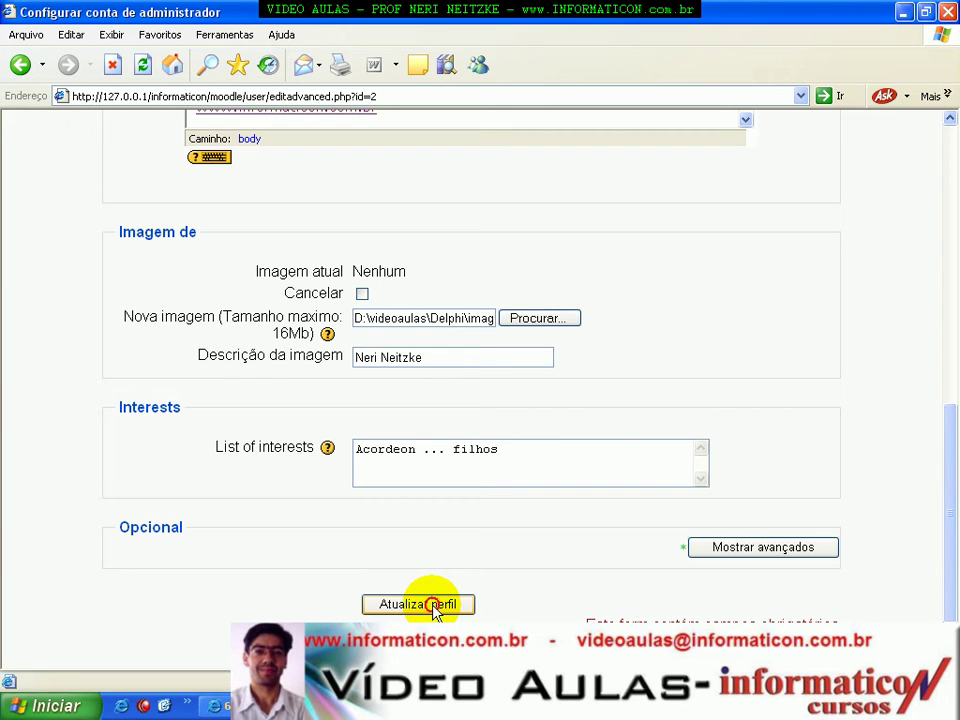
Submit the admin profile with Update profile and scroll through the Front Page settings page.
click(430, 604)
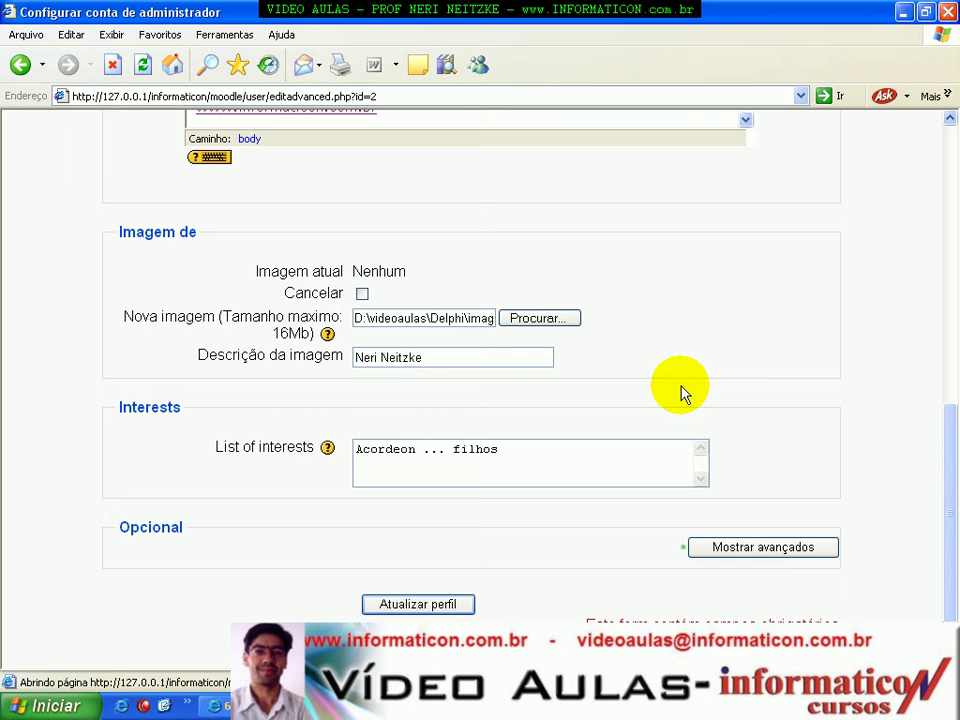
drag(949, 441, 949, 148)
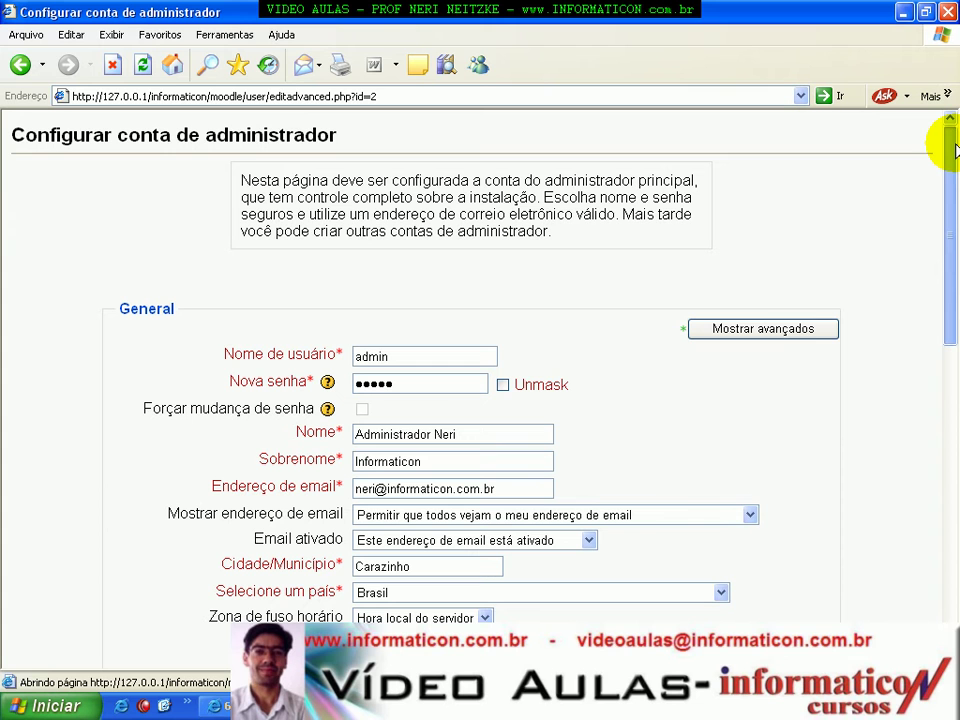
drag(950, 148, 945, 388)
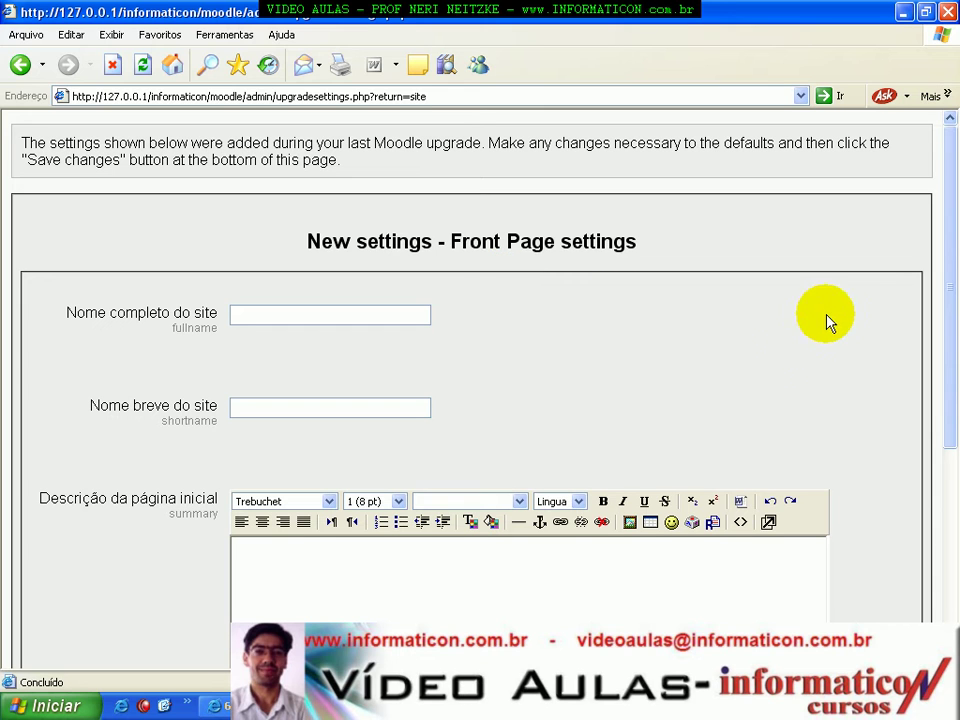
Enter the full site name ending in INFORMATICON and the short name informaticon.
drag(954, 225, 926, 461)
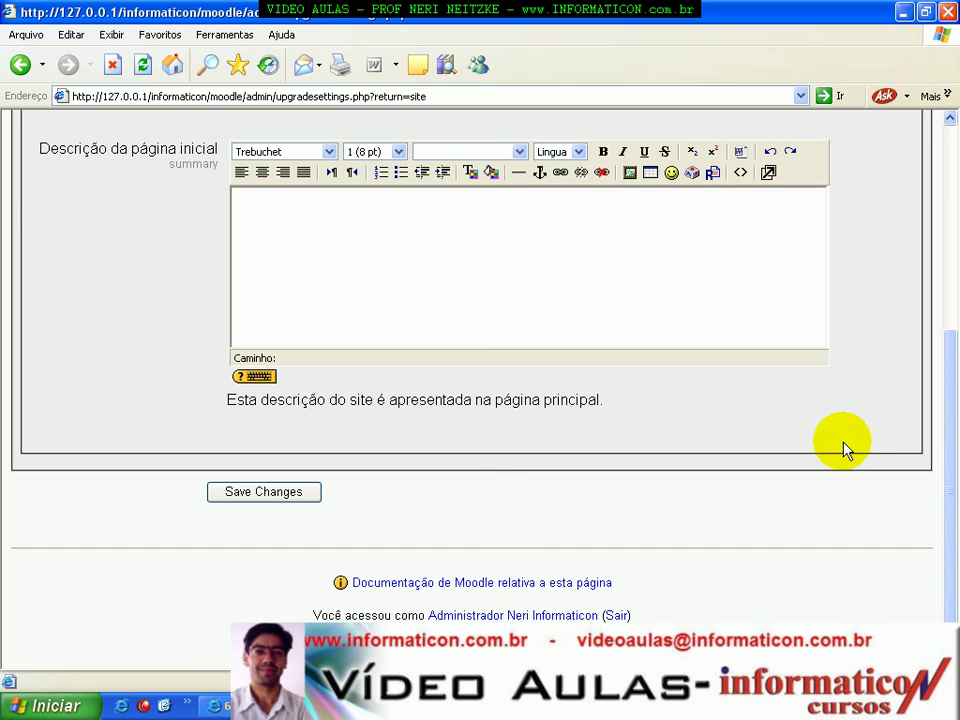
drag(949, 429, 955, 228)
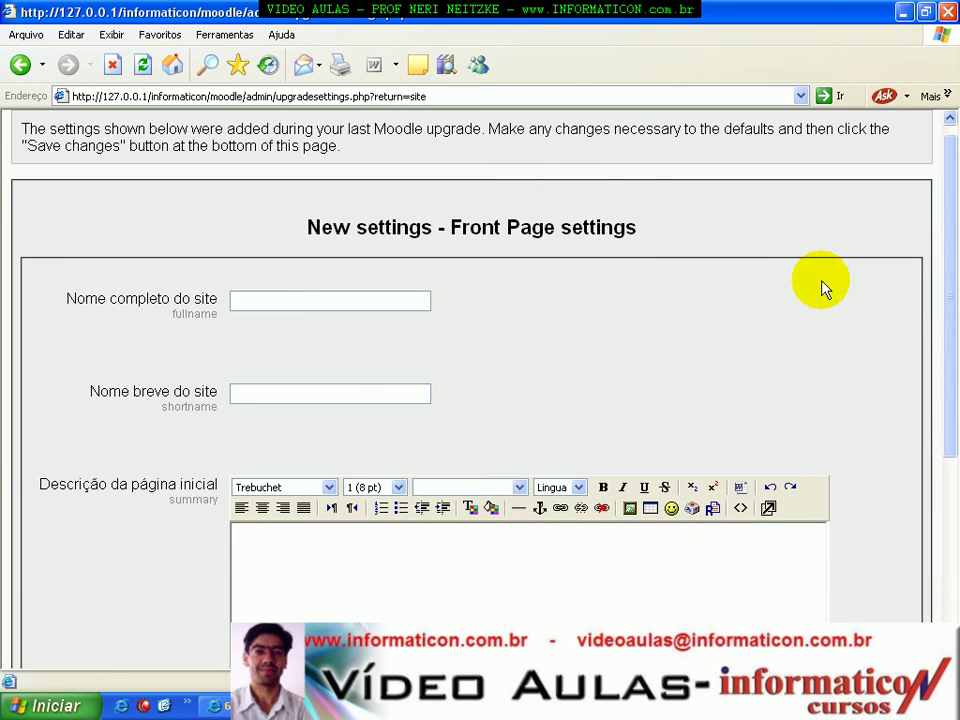
click(250, 302)
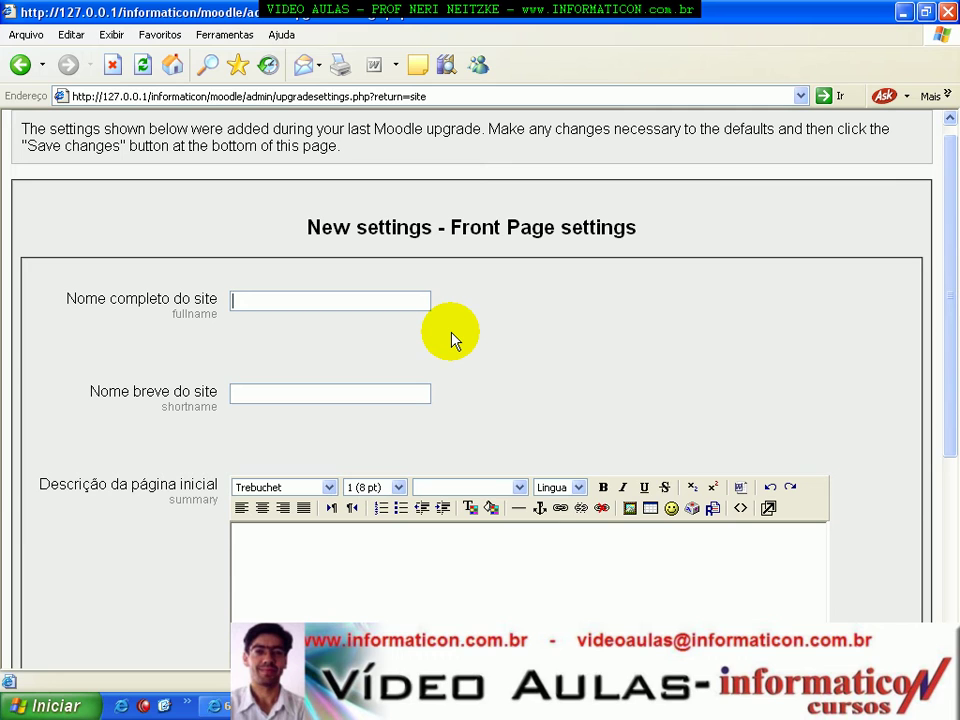
text(Video Aulas prof Neri )
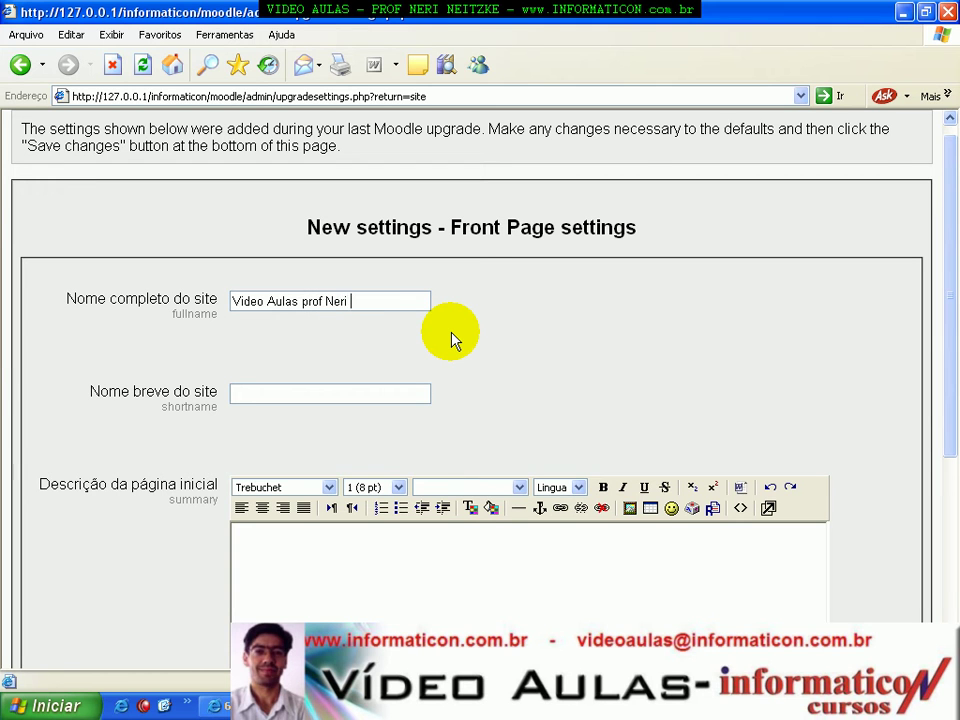
text(- INFORMATICON)
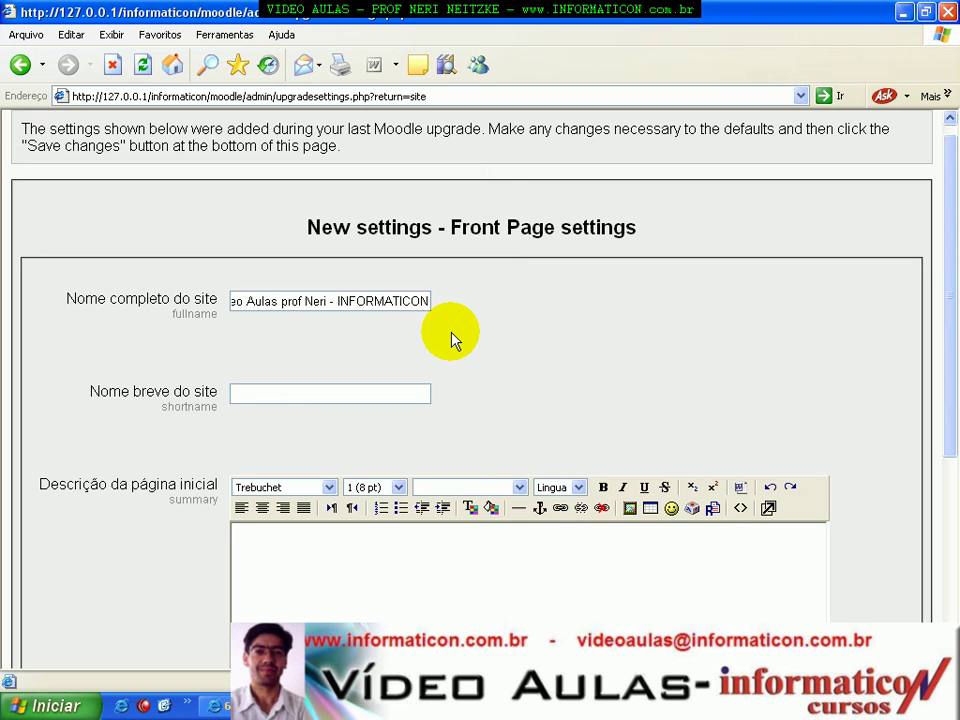
text(informaticon)
drag(945, 332, 951, 420)
click(424, 525)
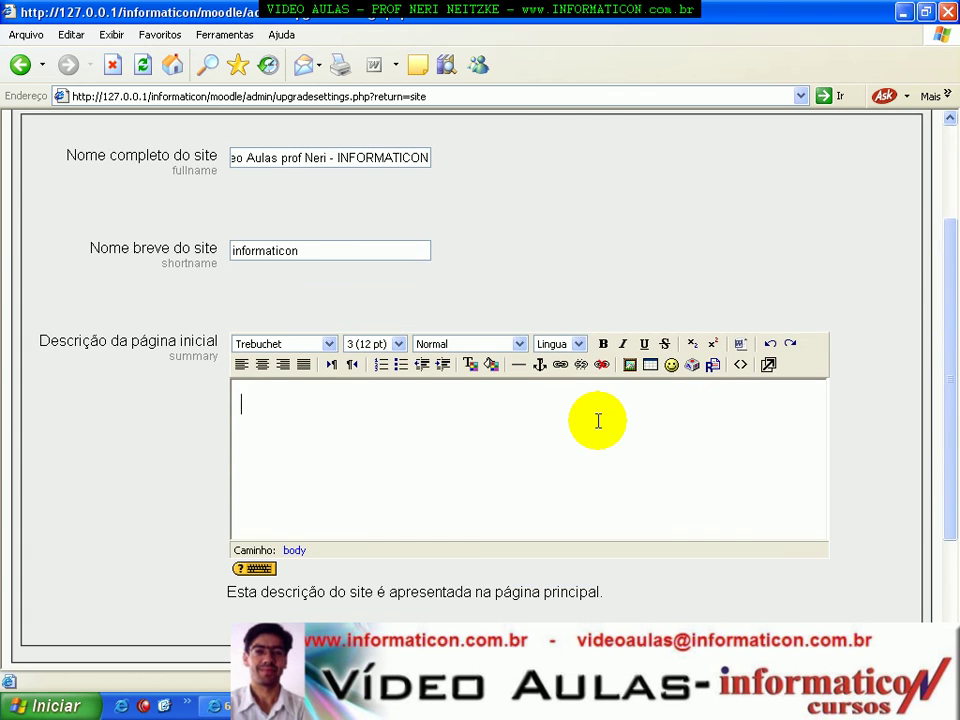
text(Vídeo Aulas)
key(Return)
text(Prof Neri)
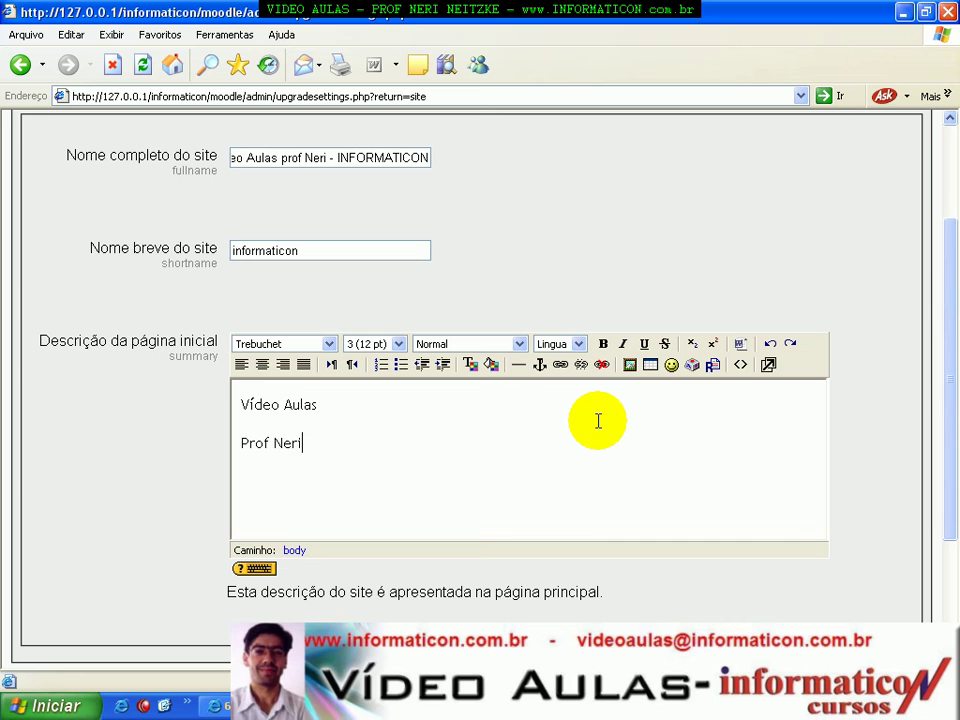
key(Return)
text(www.informatic)
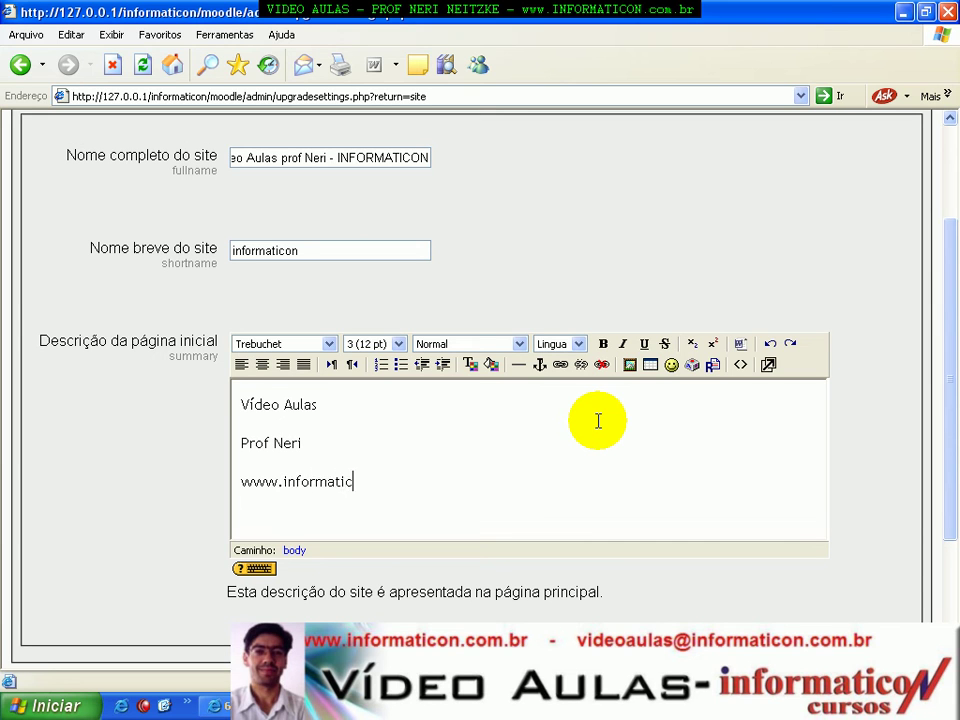
text(on.com.br)
Add a contact e-mail line and correct its 'gamil' typo to 'gmail'.
key(Return)
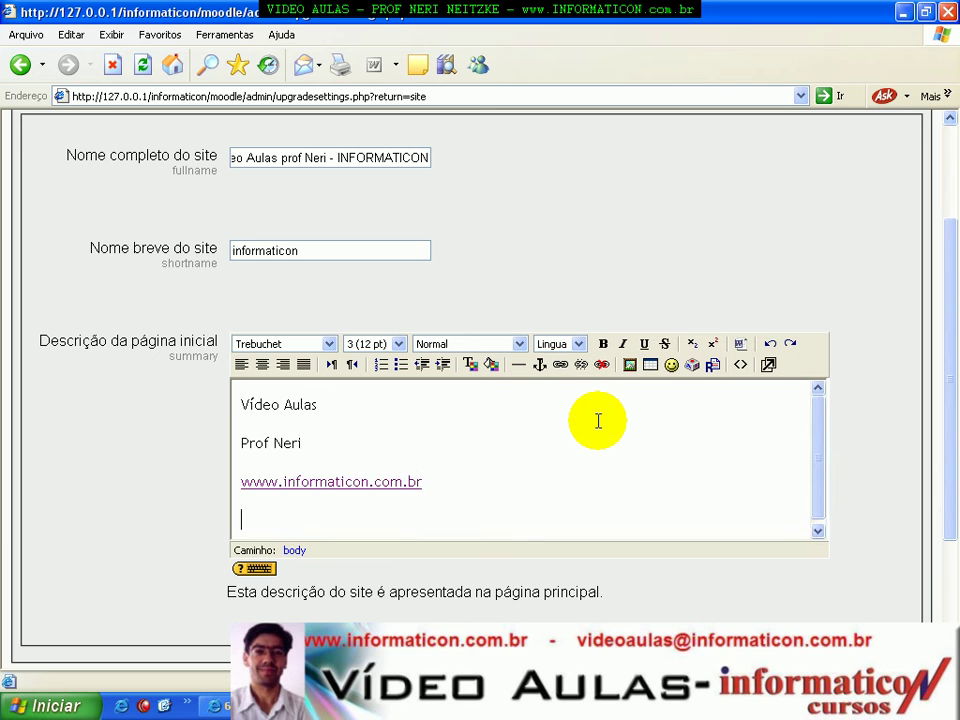
key(Left)
key(Left)
key(Left)
key(Left)
key(Left)
key(Left)
key(Left)
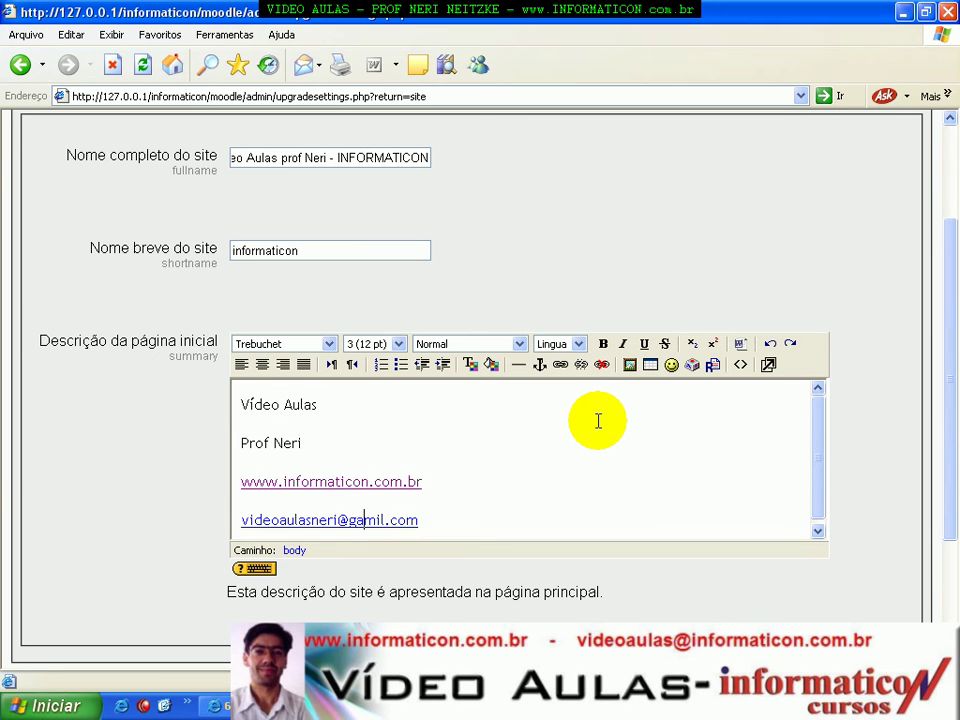
key(Delete)
text(a)
drag(814, 454, 817, 480)
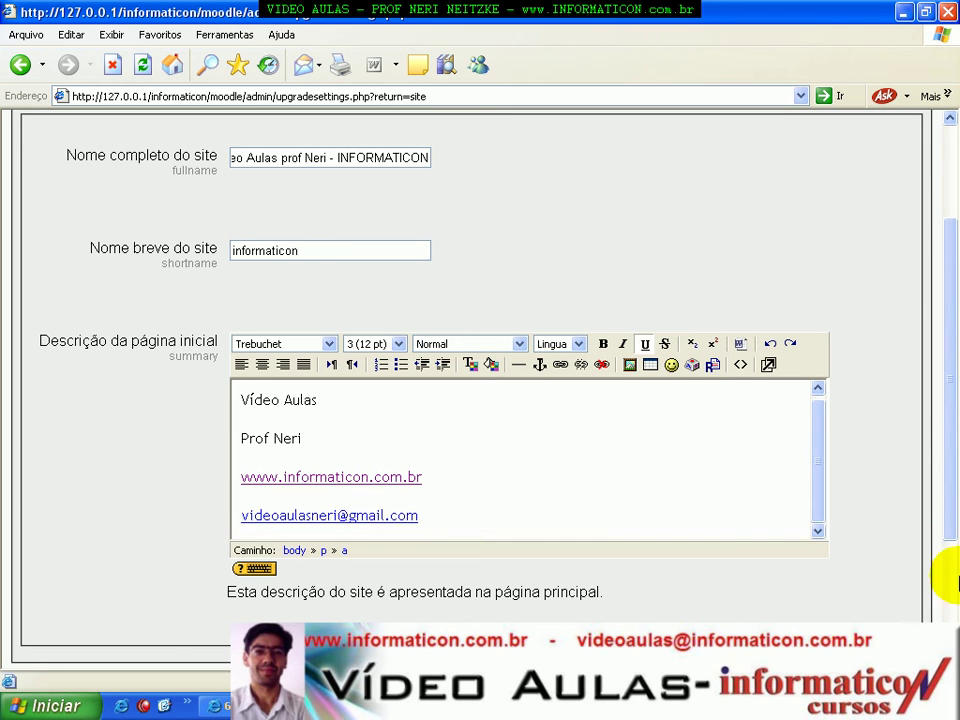
drag(955, 403, 949, 268)
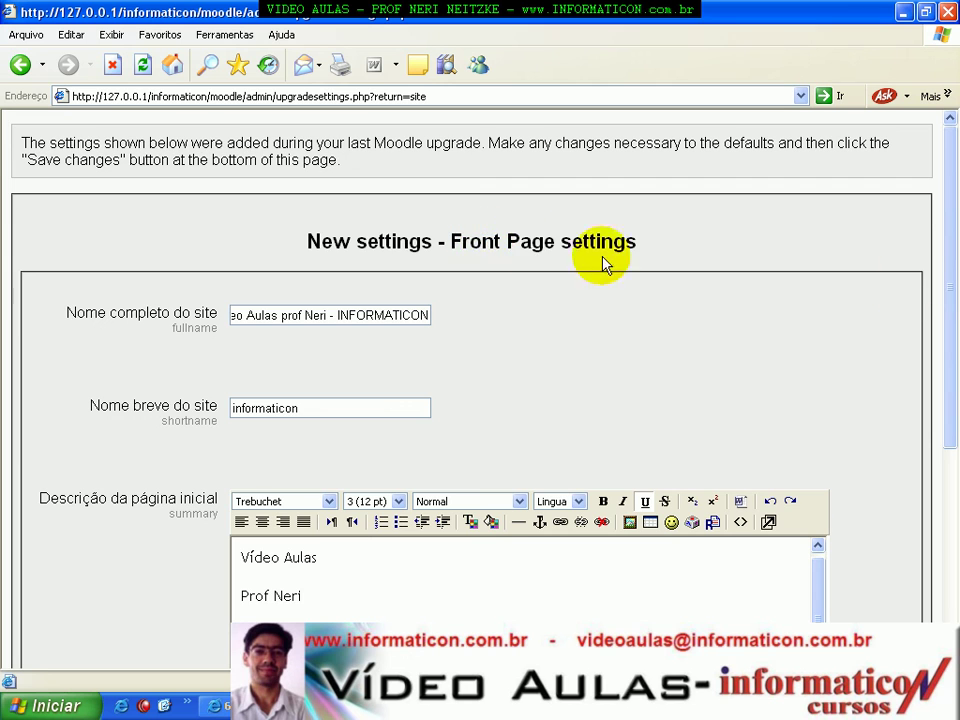
drag(945, 253, 955, 425)
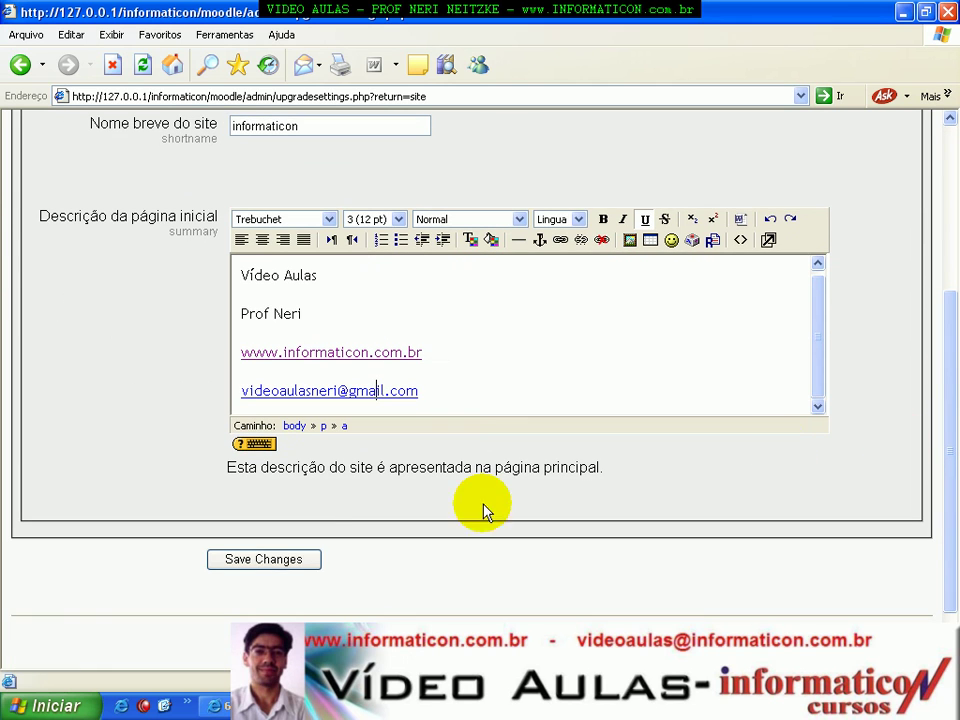
Save the Front Page settings and check the new site home, which lists no courses.
click(279, 561)
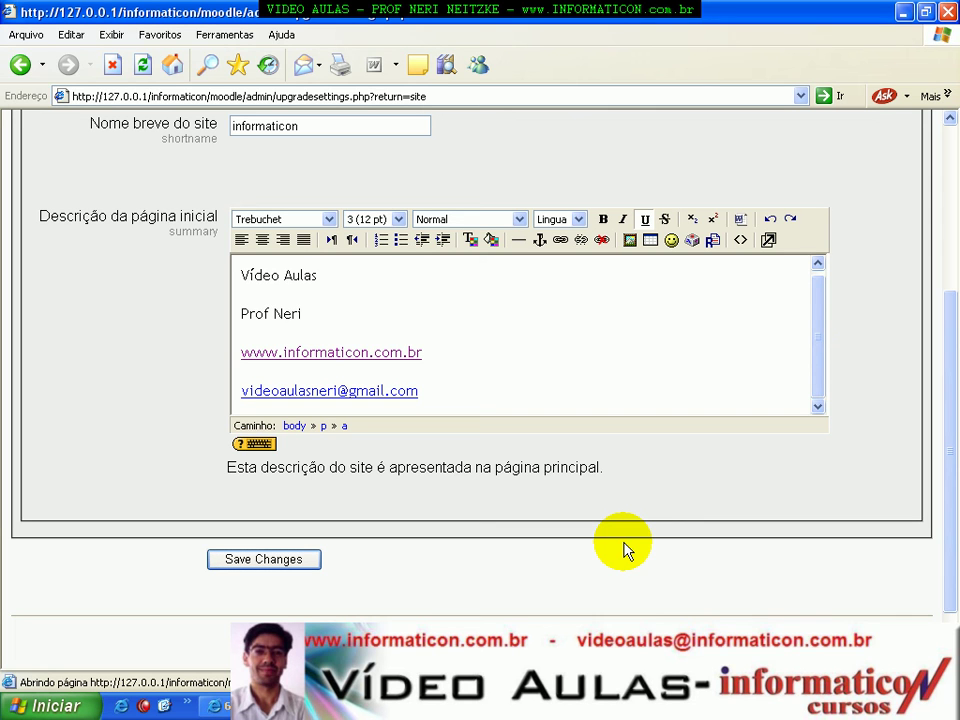
drag(949, 364, 955, 190)
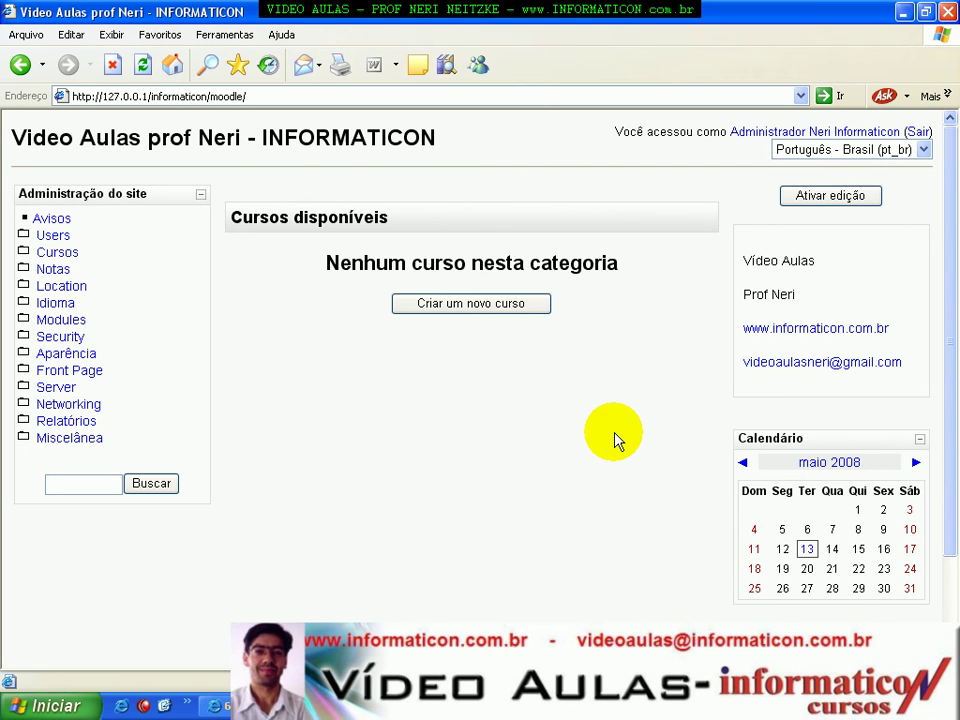
key(alt+Tab)
key(alt+Tab)
key(alt+Tab)
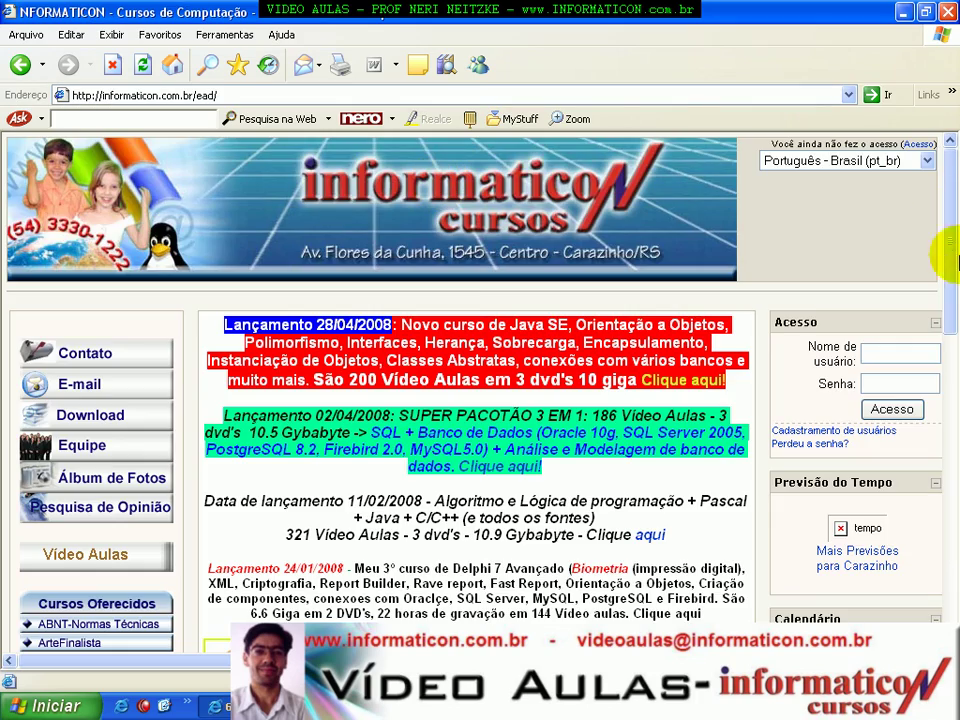
mouse_move(945, 212)
mouse_down()
mouse_move(945, 386)
mouse_move(956, 444)
mouse_move(955, 233)
mouse_move(943, 204)
mouse_up()
key(alt+Tab)
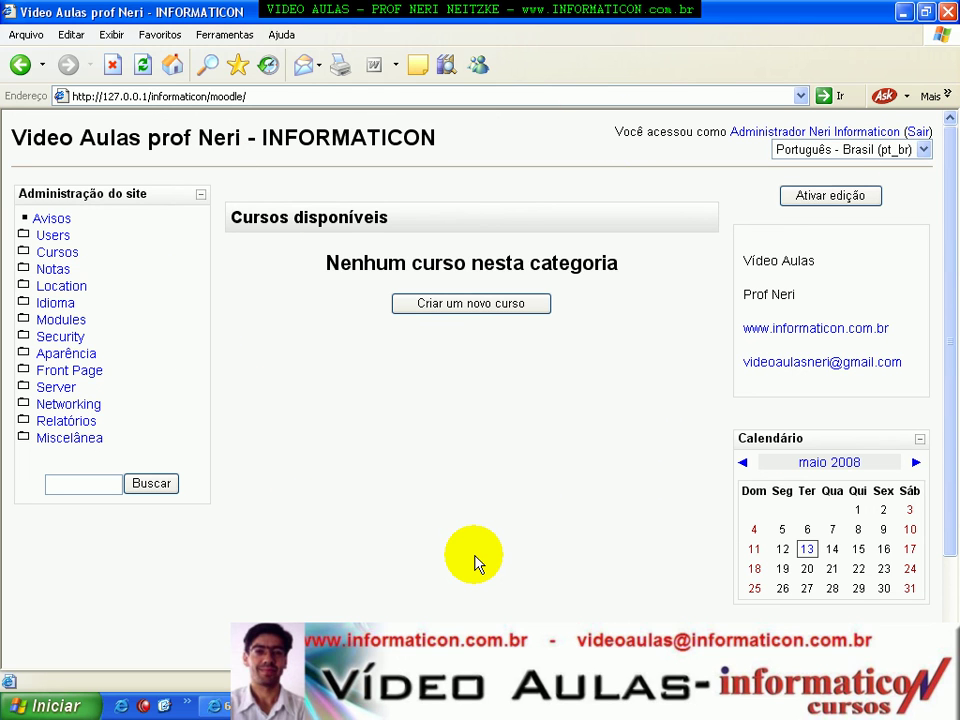
key(alt+Tab)
key(alt+Tab)
key(Tab)
key(Tab)
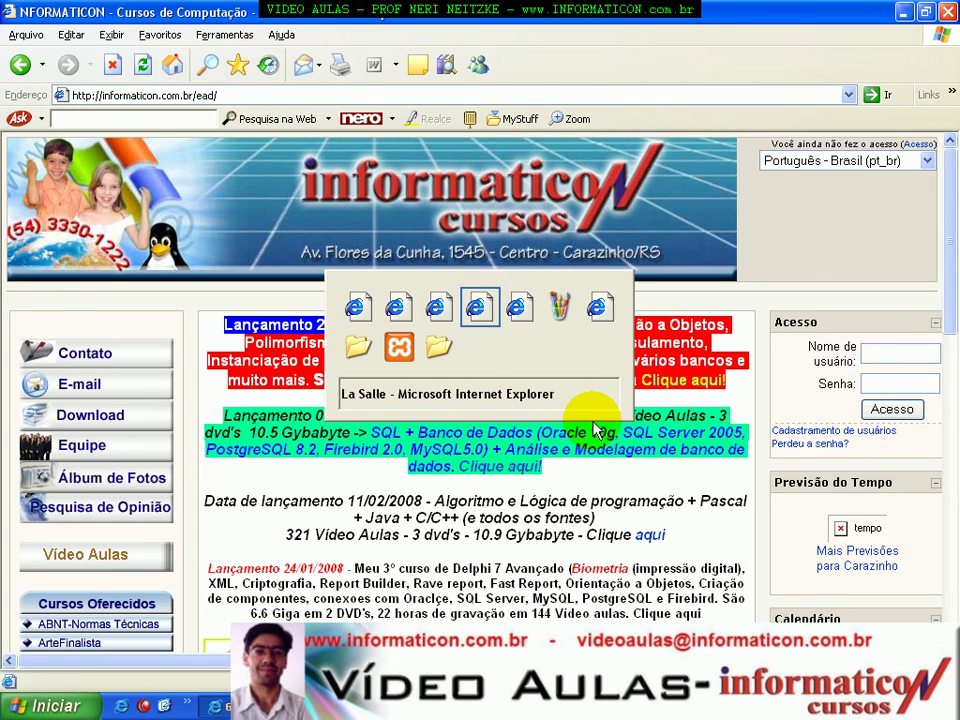
mouse_move(945, 283)
mouse_down()
mouse_move(952, 418)
mouse_move(943, 279)
mouse_up()
key(alt+Tab)
key(alt+Tab)
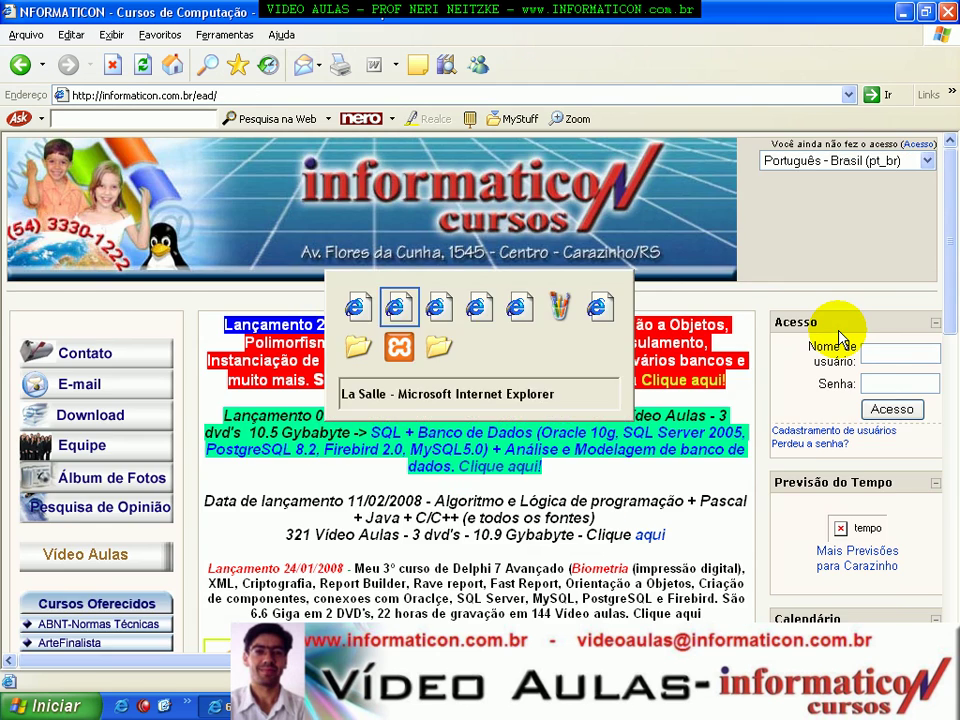
key(Tab)
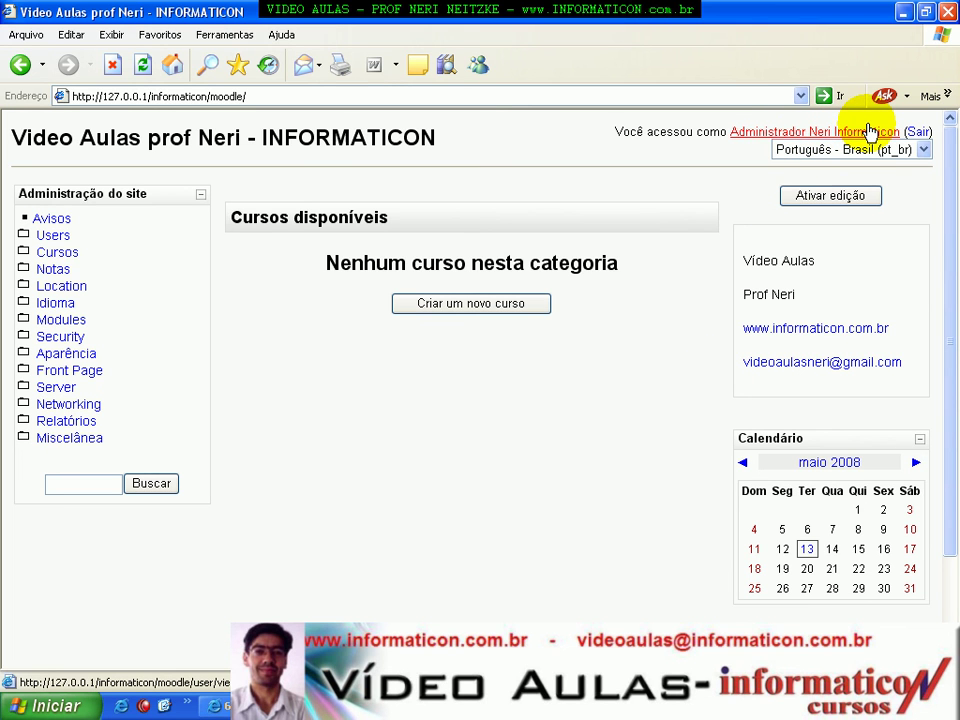
Log out of Moodle, then sign back in with the administrator username and password.
click(918, 132)
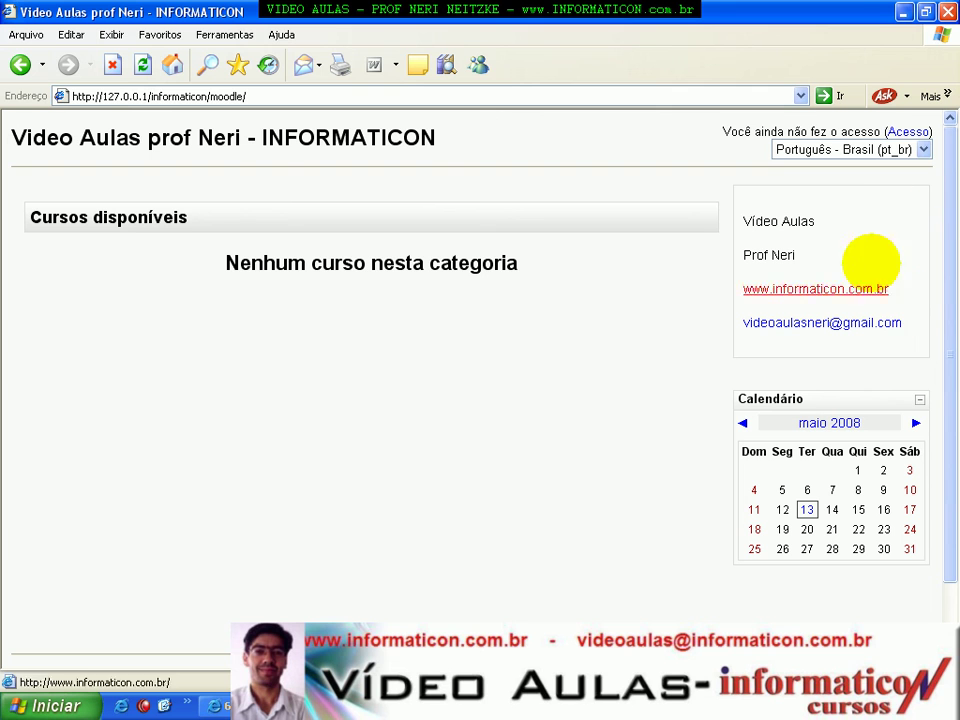
click(906, 132)
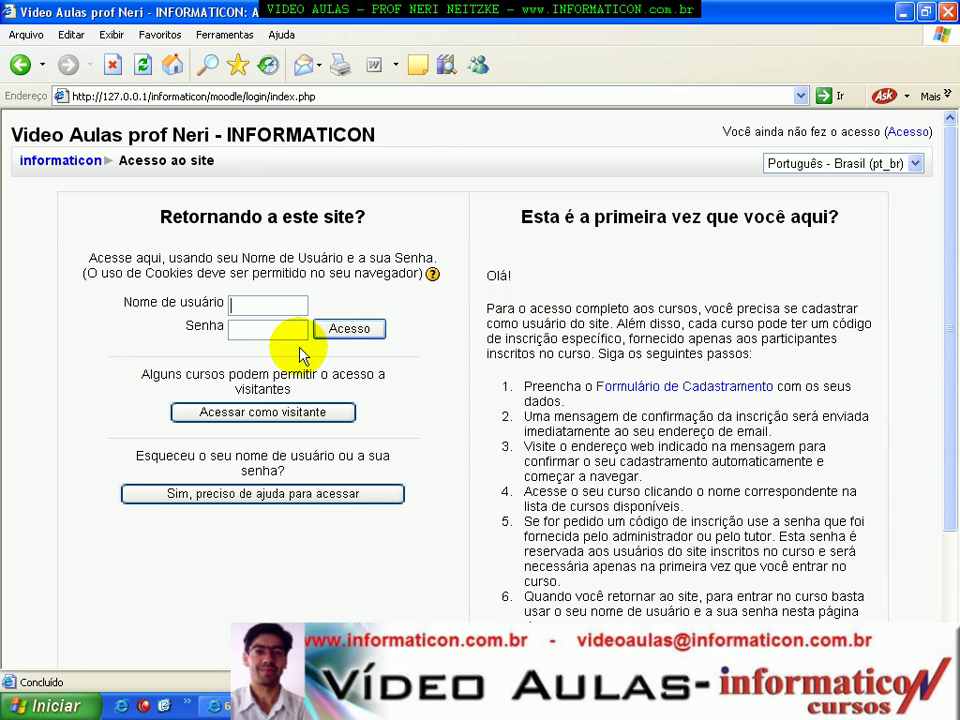
text(admin)
key(Tab)
text(admin)
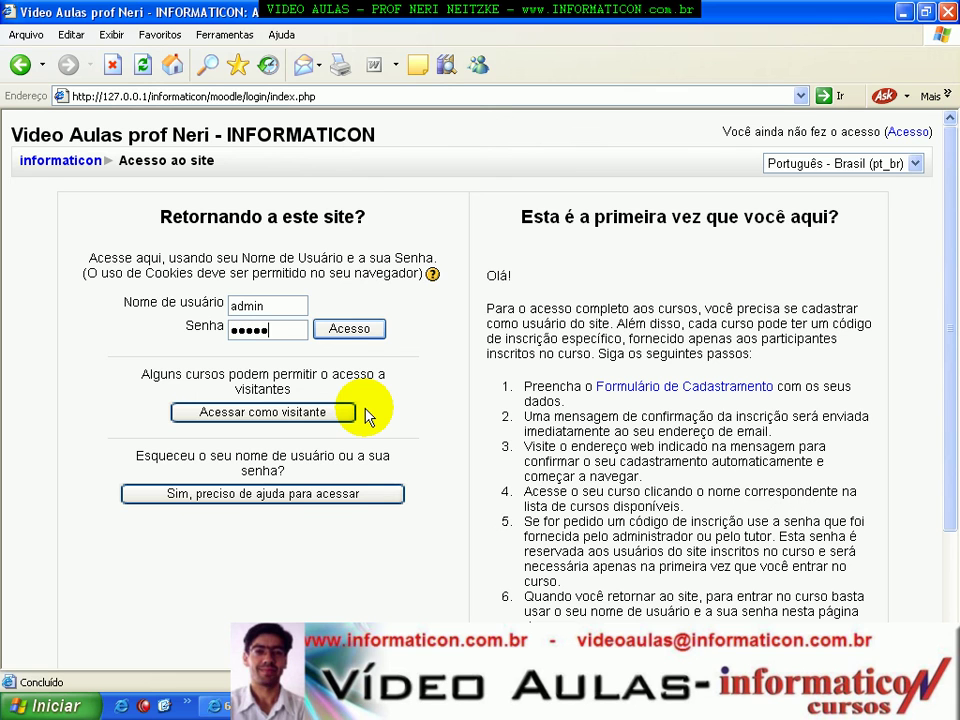
click(352, 330)
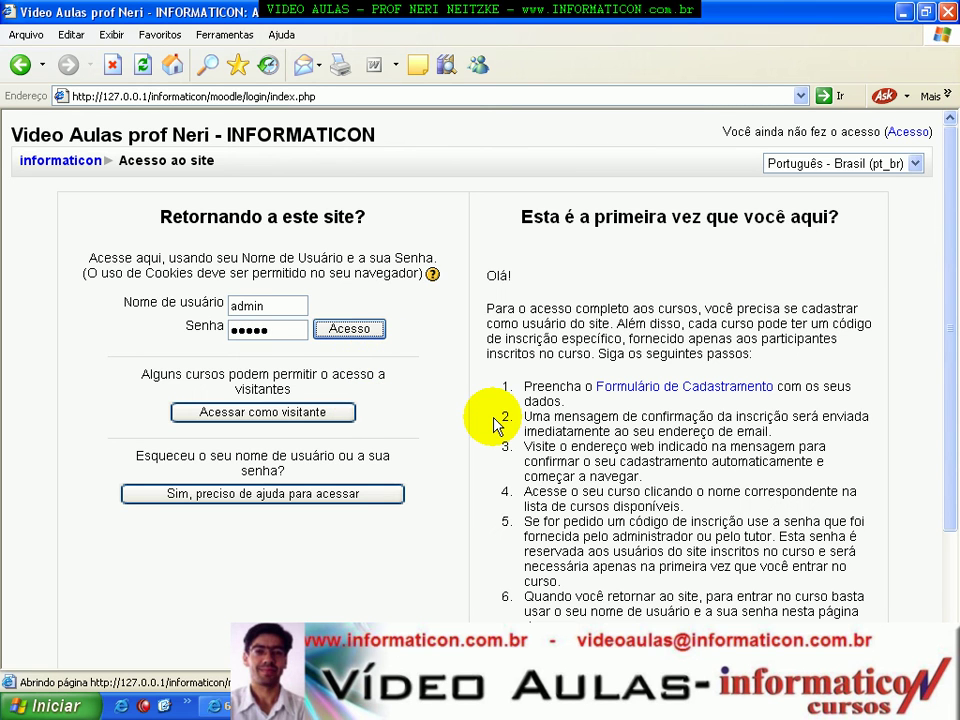